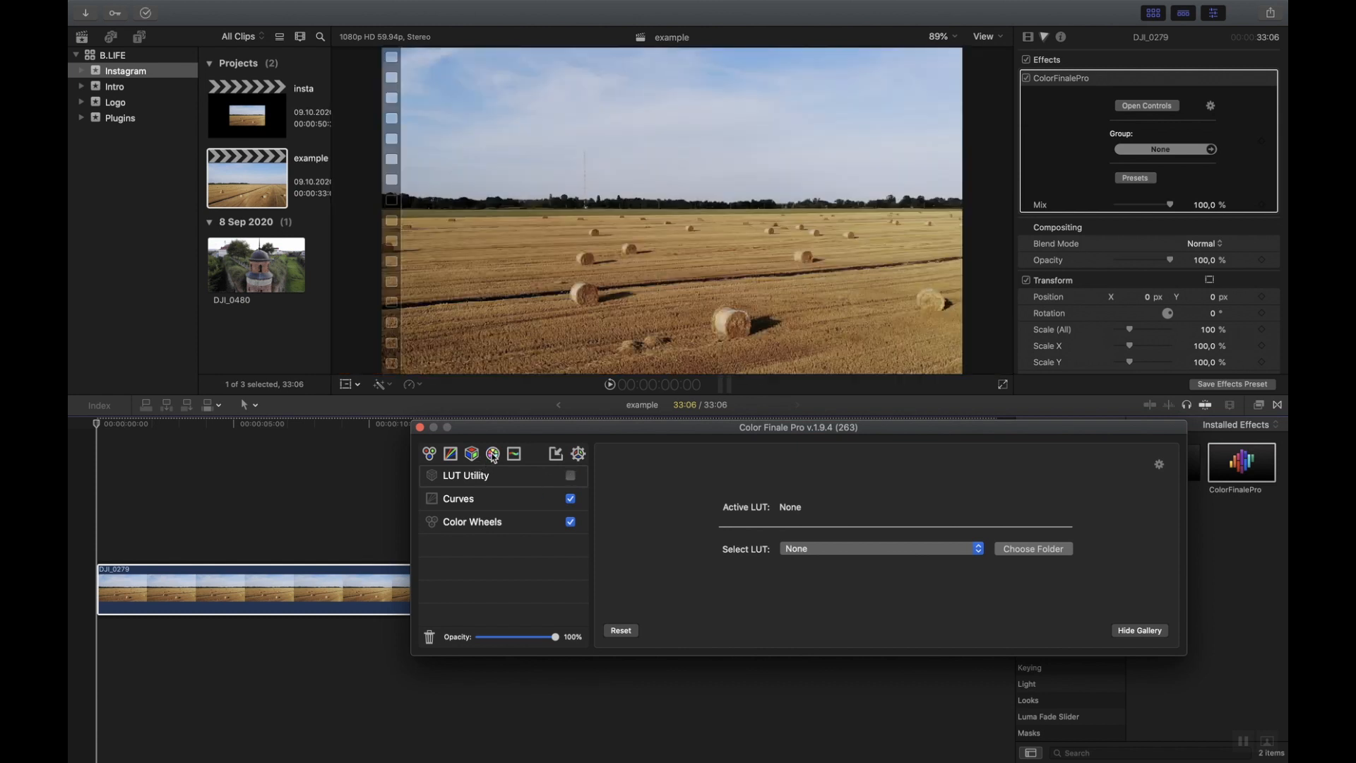
# Add 6 Vectors and HSL Curves layers to the hay field clip's grade and look through the HSL curve types
pyautogui.click(493, 453)
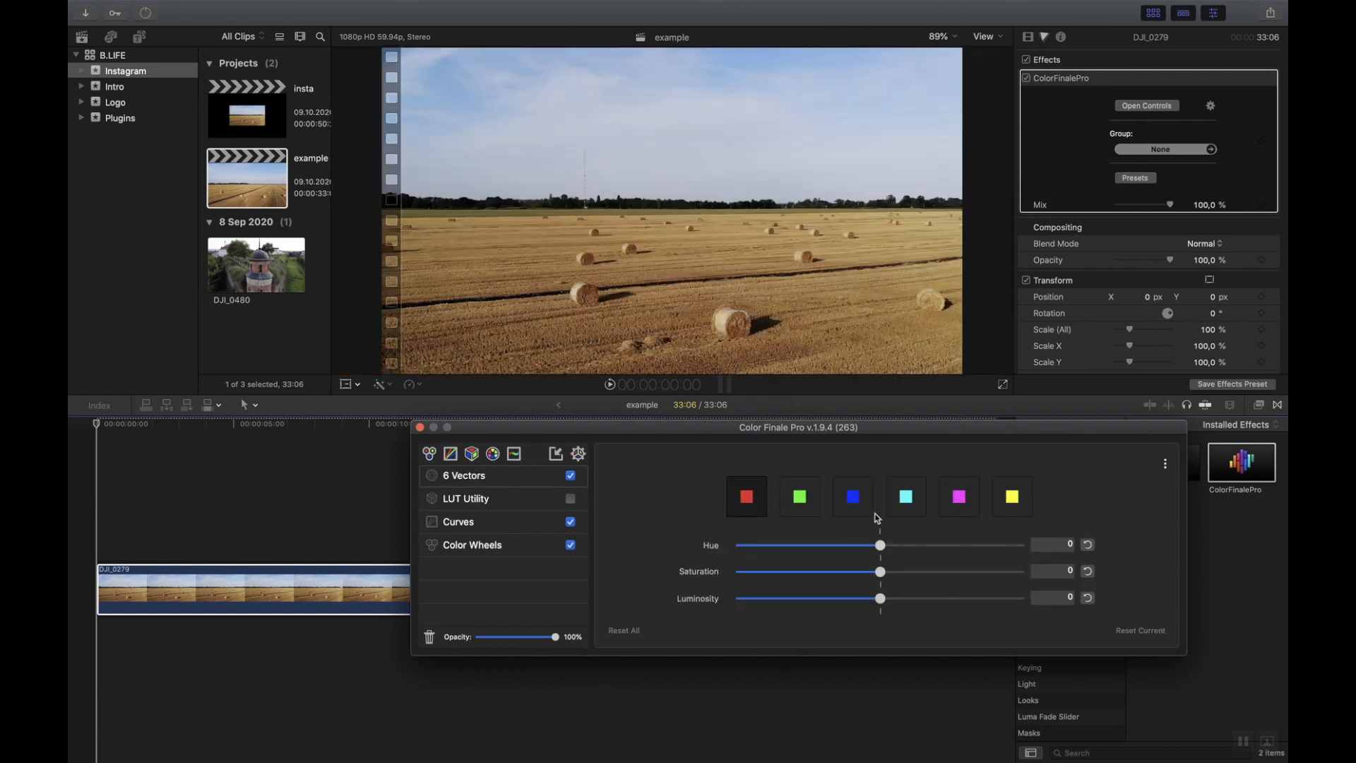
pyautogui.moveTo(810, 431); pyautogui.dragTo(795, 440)
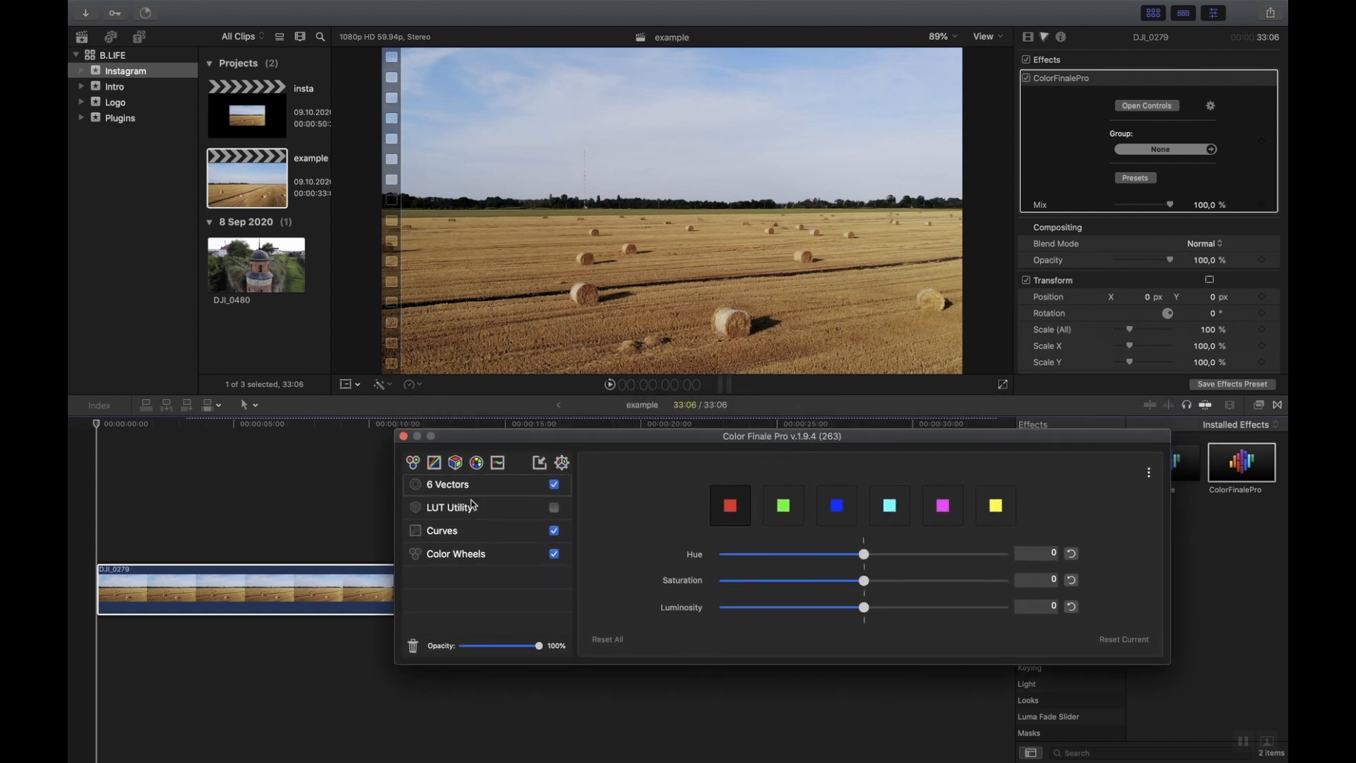
pyautogui.click(498, 463)
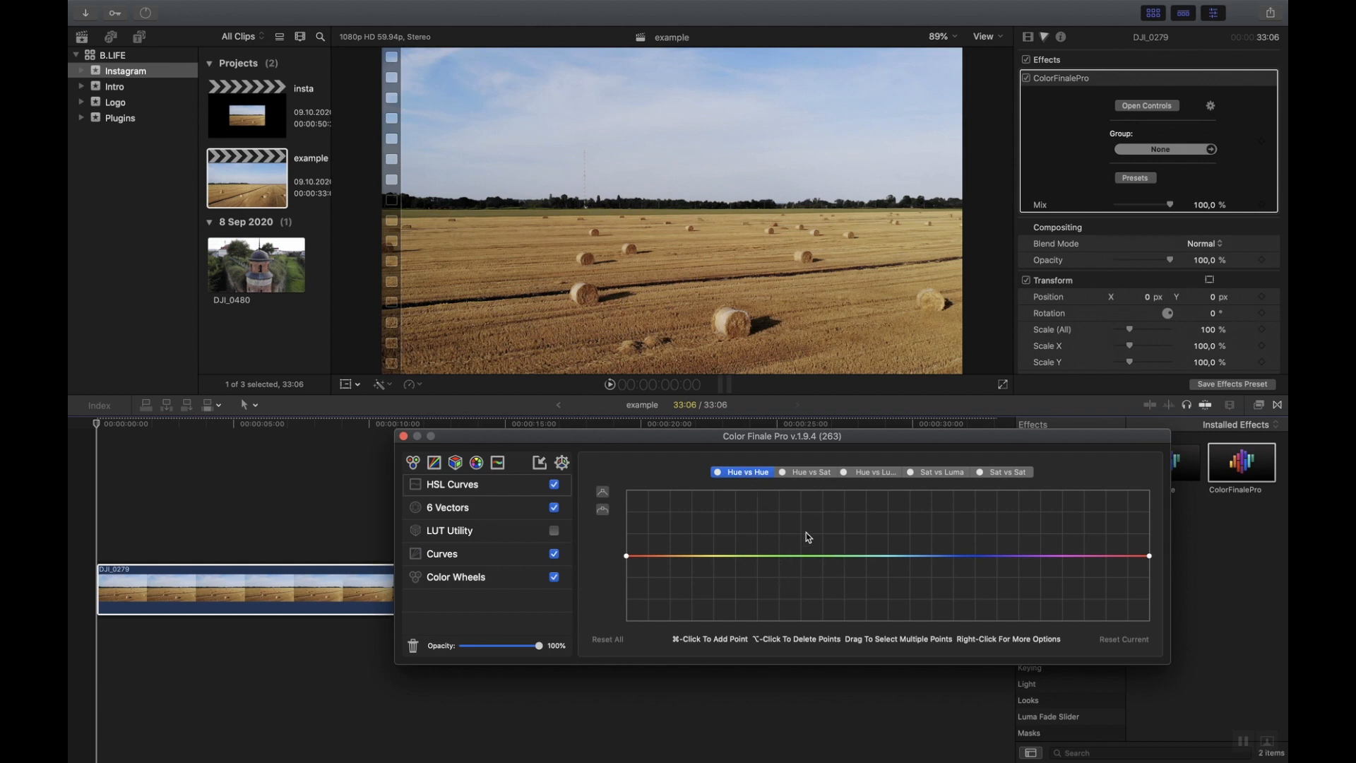
pyautogui.click(809, 472)
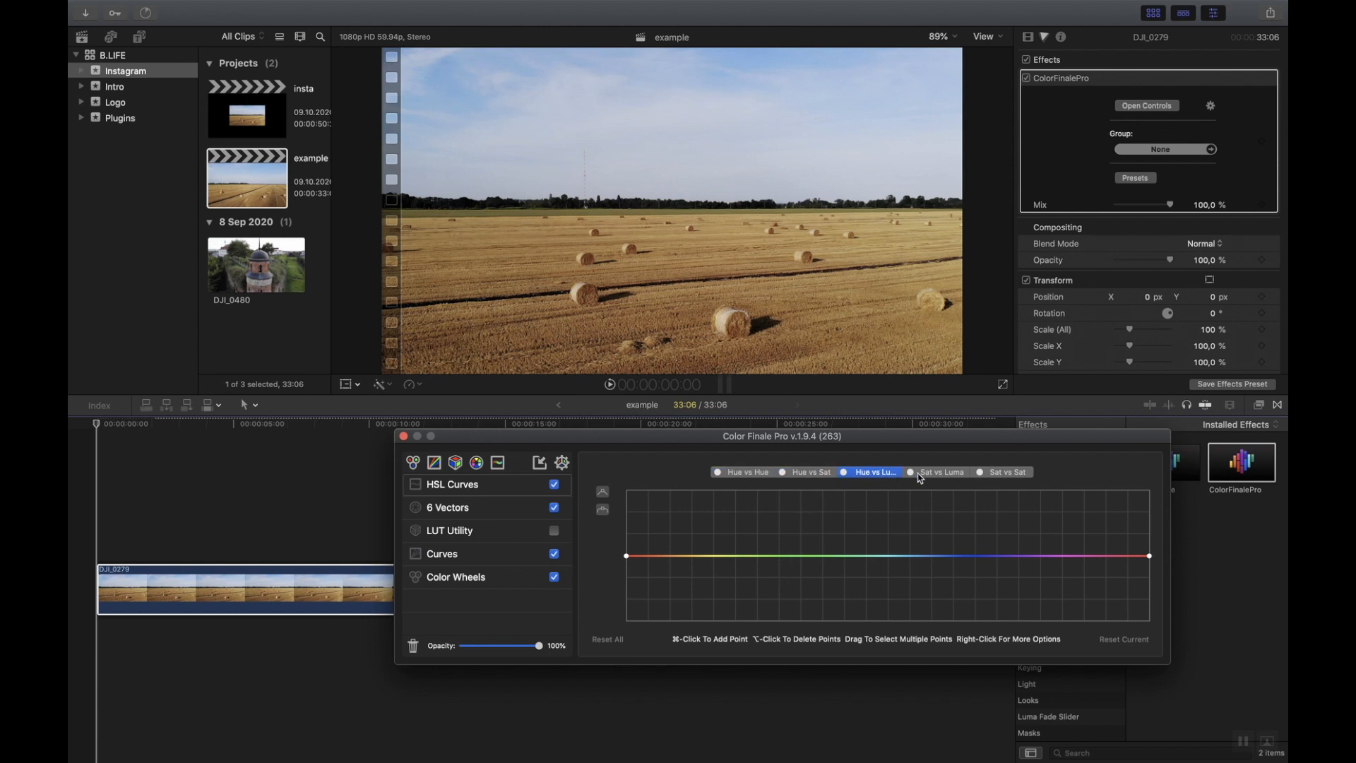
pyautogui.click(942, 477)
pyautogui.click(752, 477)
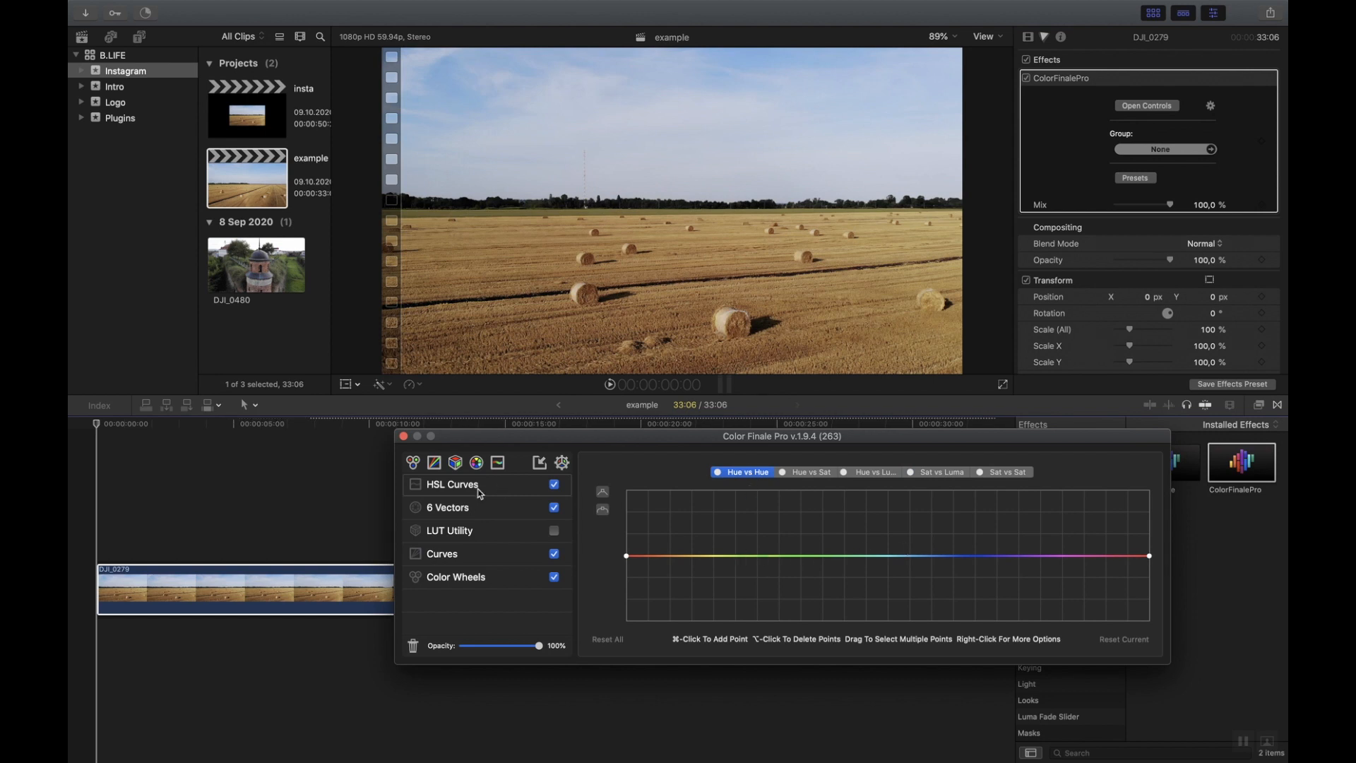
# Add another Color Wheels layer to the grade and nudge its Lift, Gain and Gamma levels
pyautogui.click(413, 462)
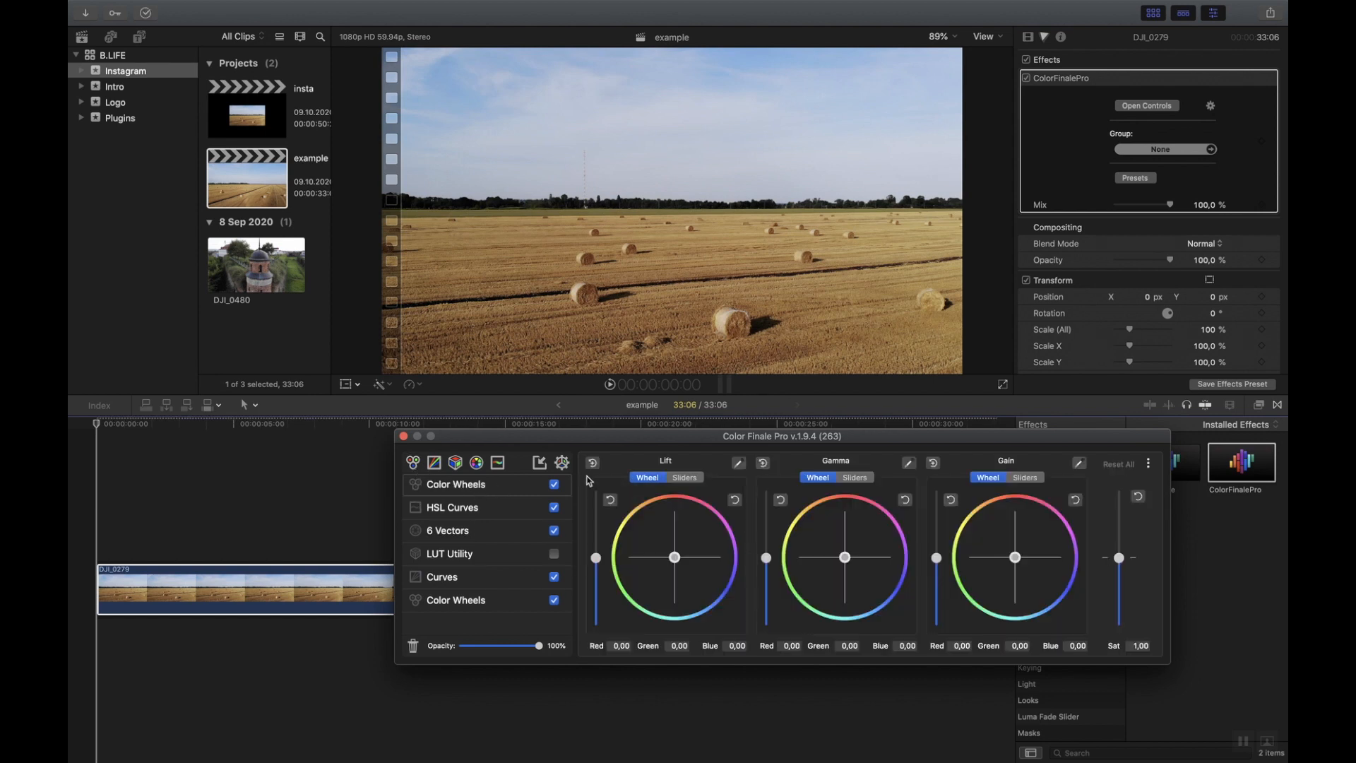
pyautogui.moveTo(599, 560); pyautogui.dragTo(597, 562)
pyautogui.moveTo(937, 559); pyautogui.dragTo(940, 558)
pyautogui.moveTo(766, 558); pyautogui.dragTo(766, 560)
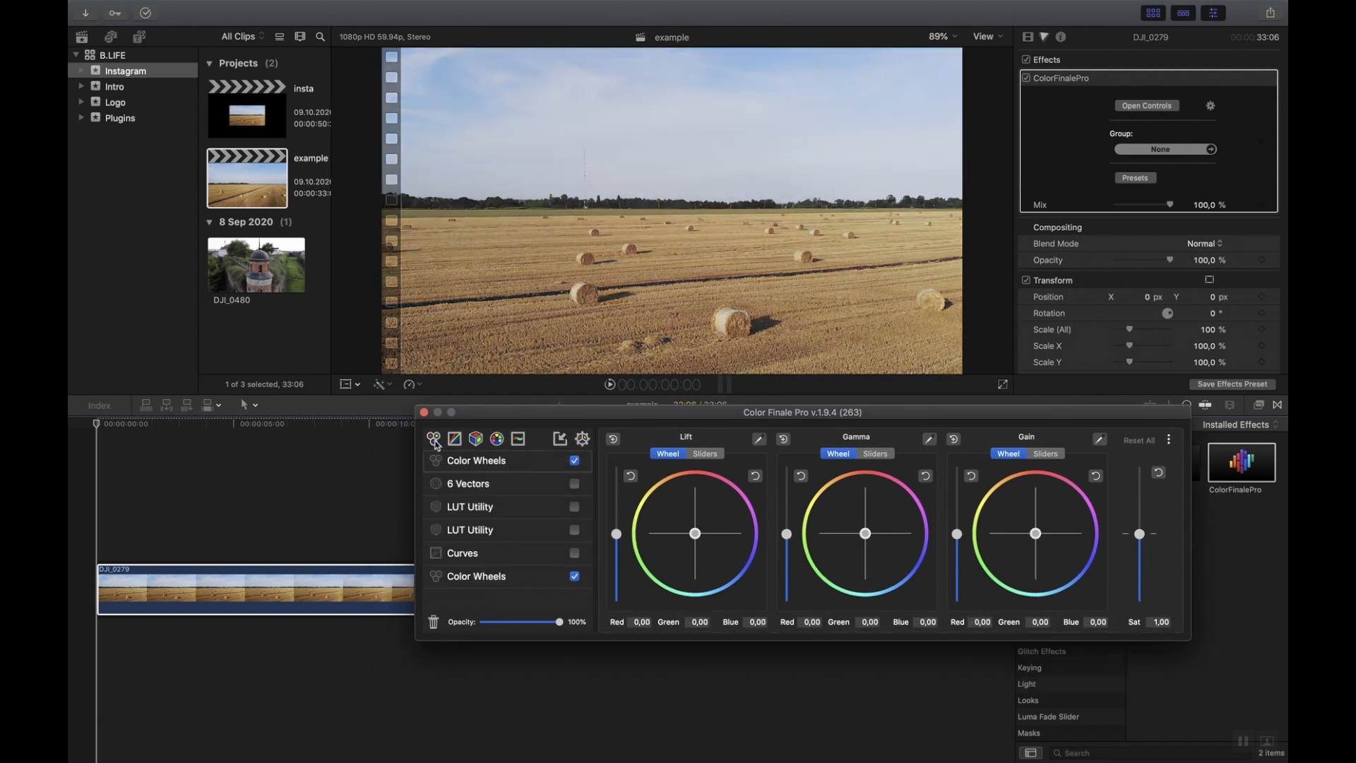
# Add another Curves layer to the hay field clip's grade and reposition the Color Finale Pro window
pyautogui.click(463, 441)
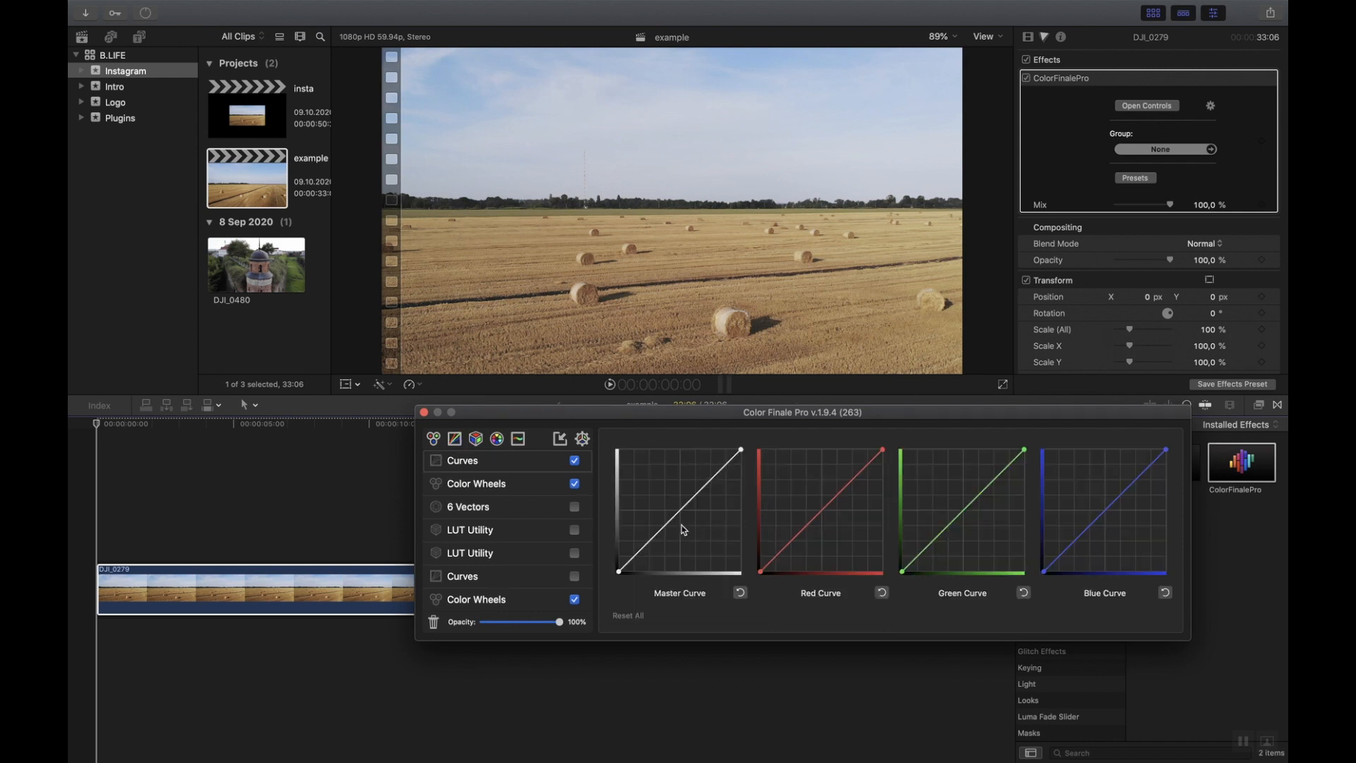
pyautogui.moveTo(916, 415); pyautogui.dragTo(799, 397)
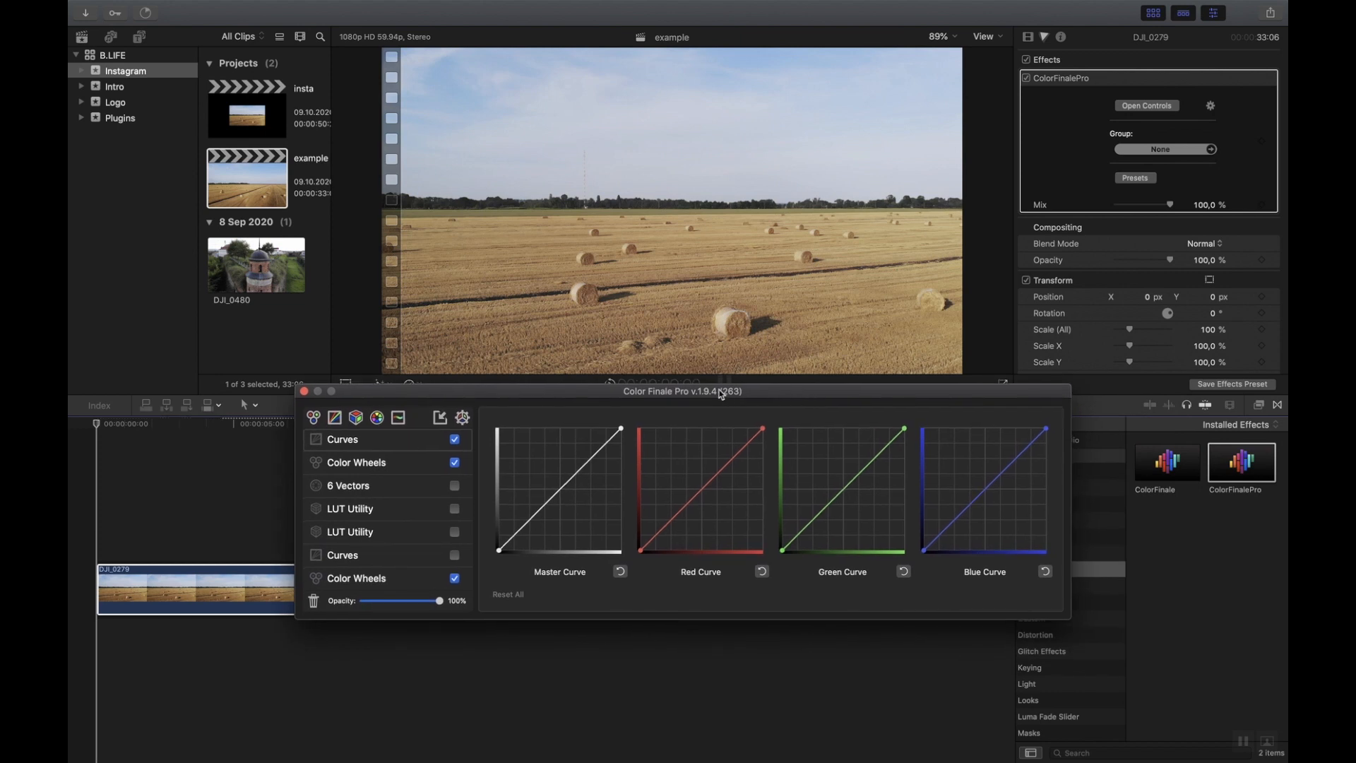
pyautogui.moveTo(721, 391); pyautogui.dragTo(734, 405)
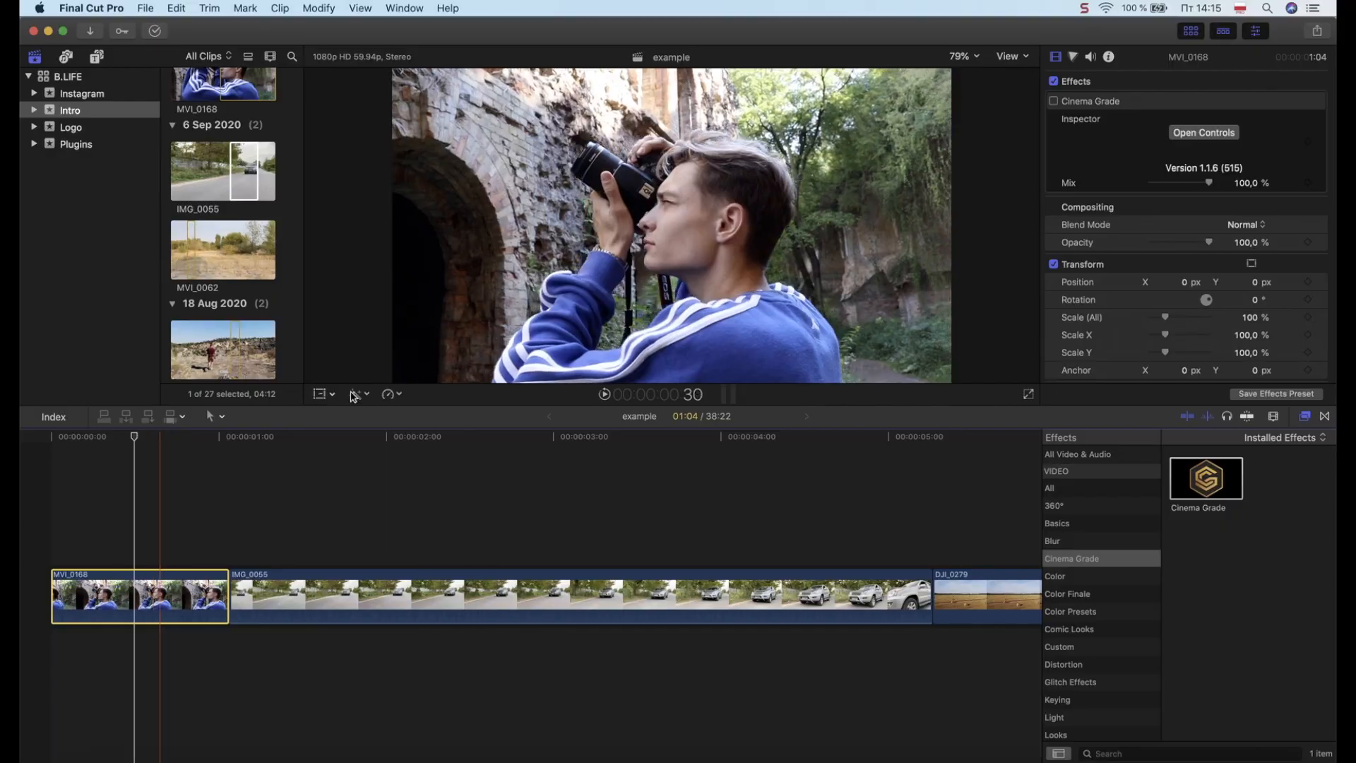
# Apply a second Cinema Grade effect to clip MVI_0168 and open that effect's grading controls
pyautogui.moveTo(1233, 503); pyautogui.dragTo(126, 597)
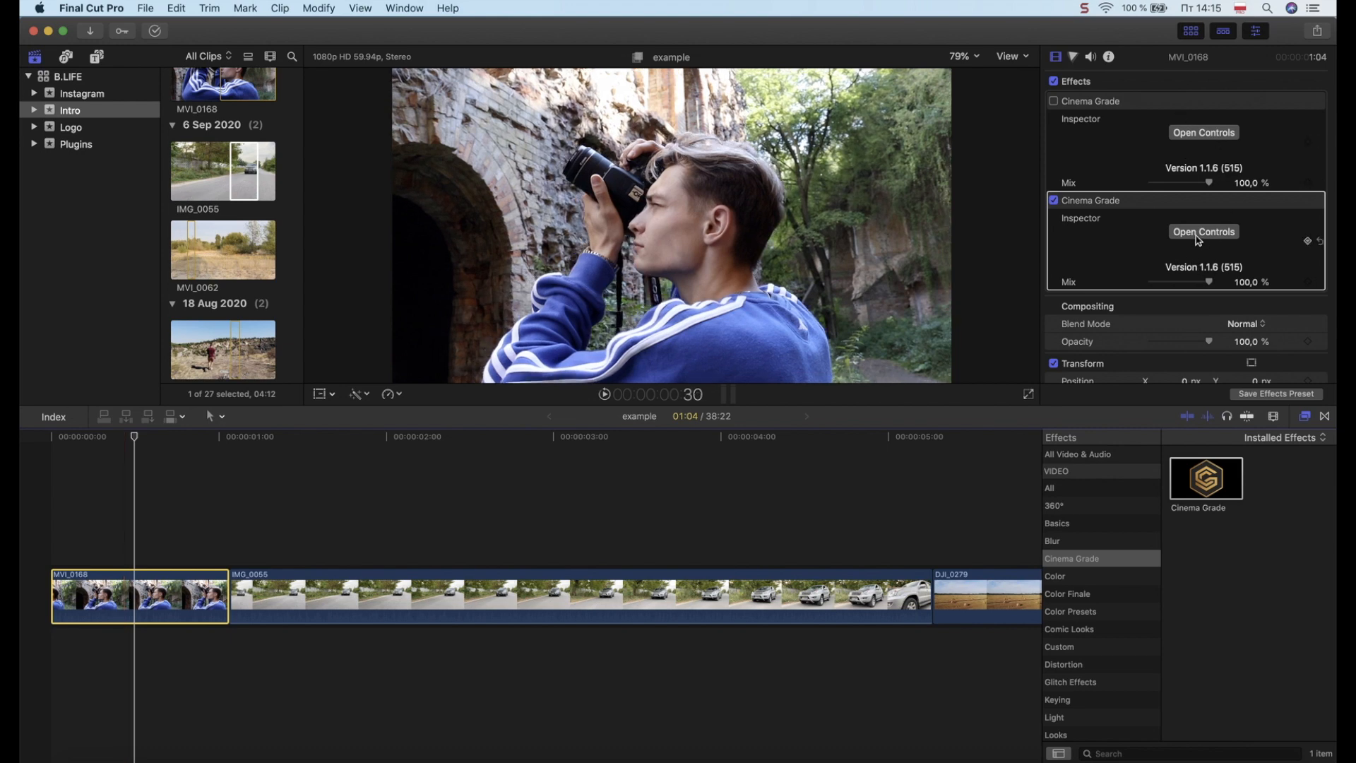
pyautogui.click(1199, 239)
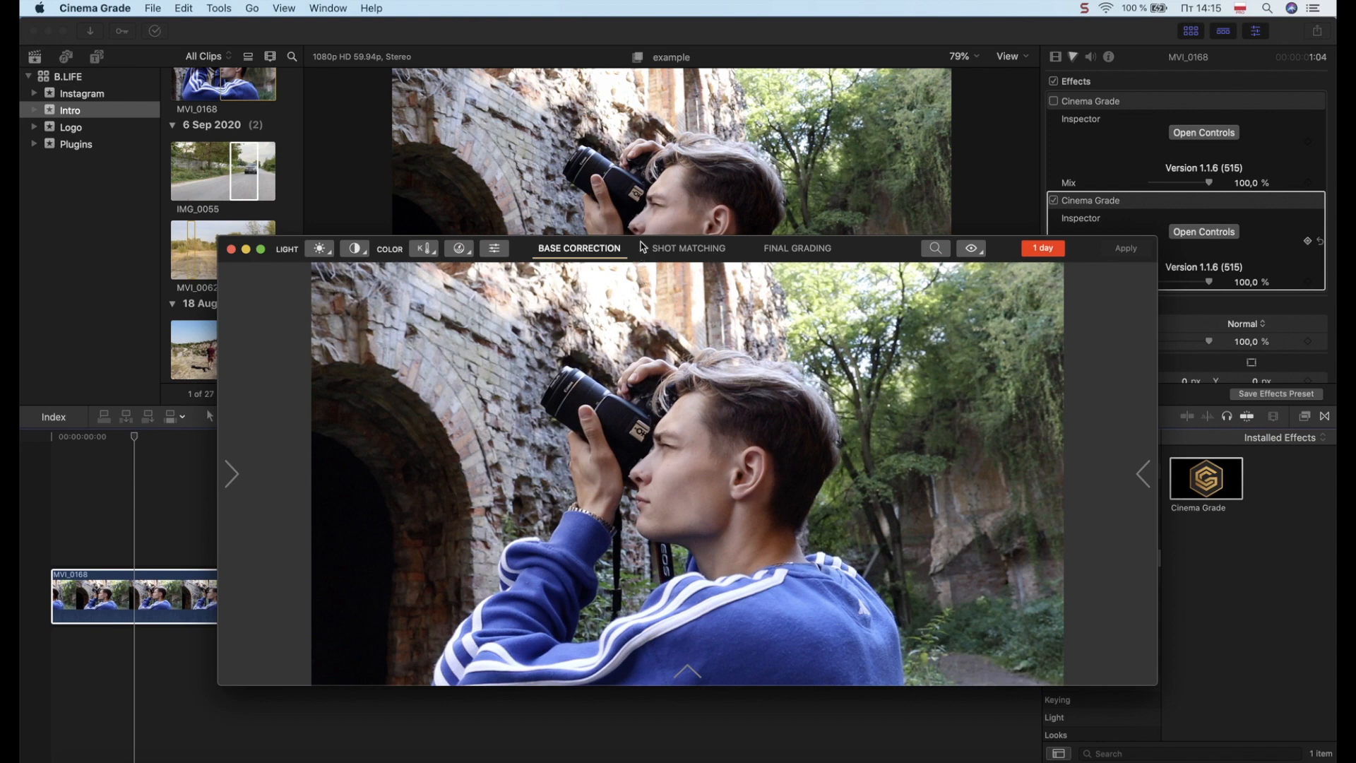
pyautogui.moveTo(643, 244); pyautogui.dragTo(628, 292)
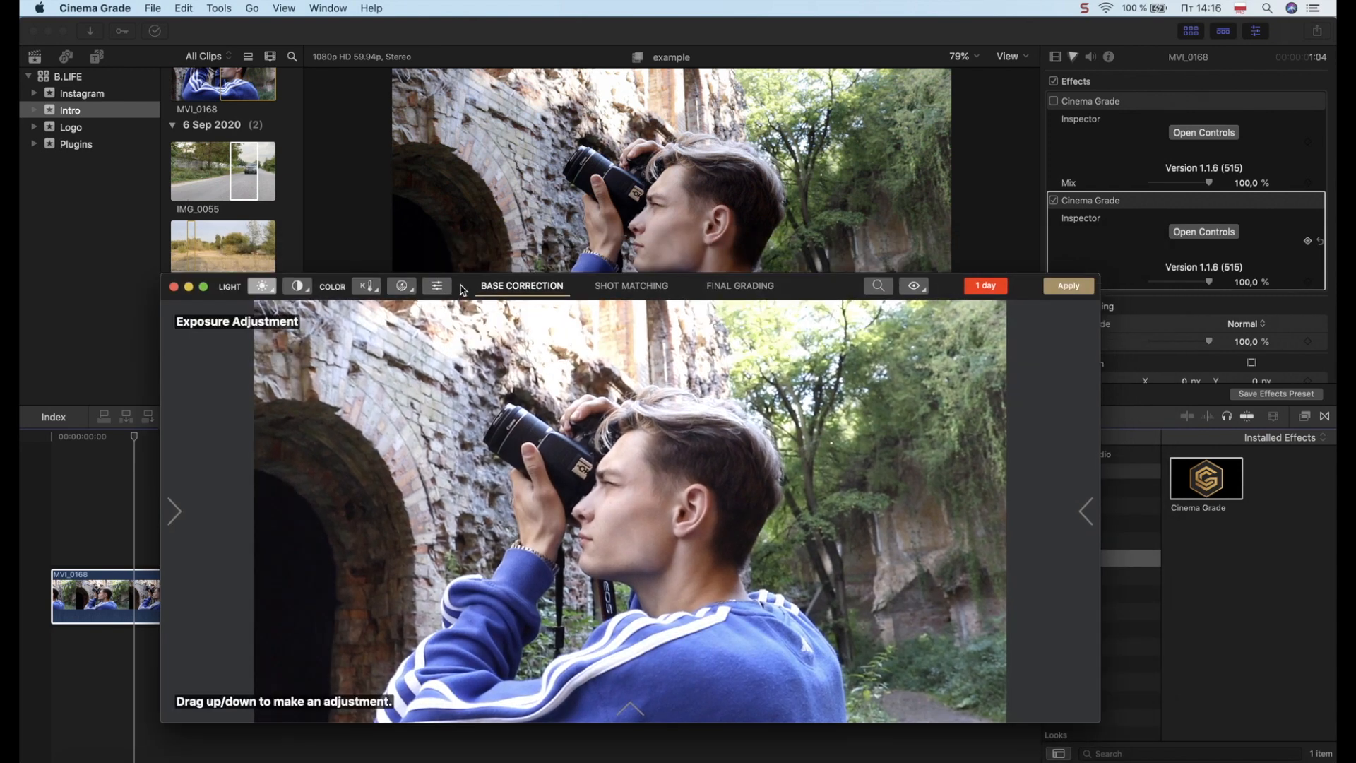
pyautogui.moveTo(461, 285); pyautogui.dragTo(451, 295)
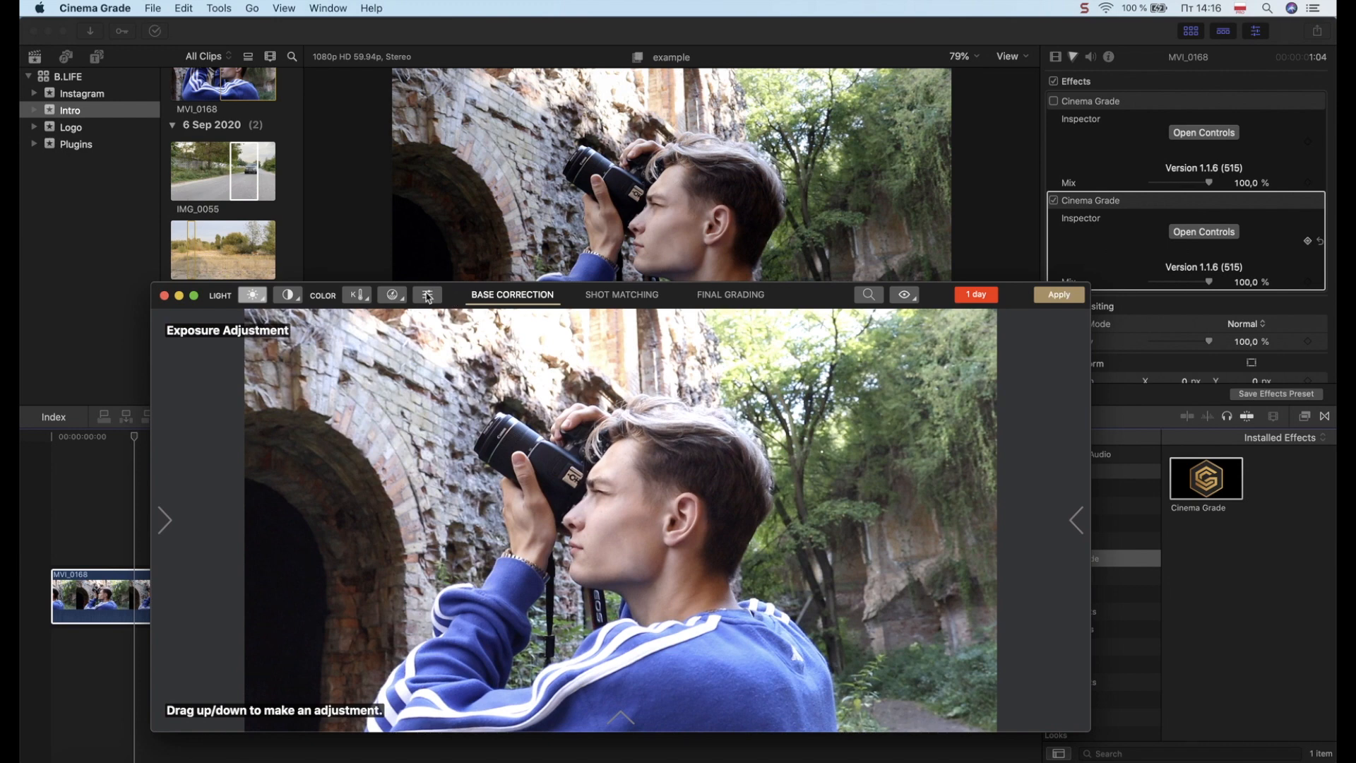
# With Hue/Saturation/Luma Adjustment, shift the green foliage to autumn orange and the blue sweatshirt towards teal
pyautogui.click(426, 296)
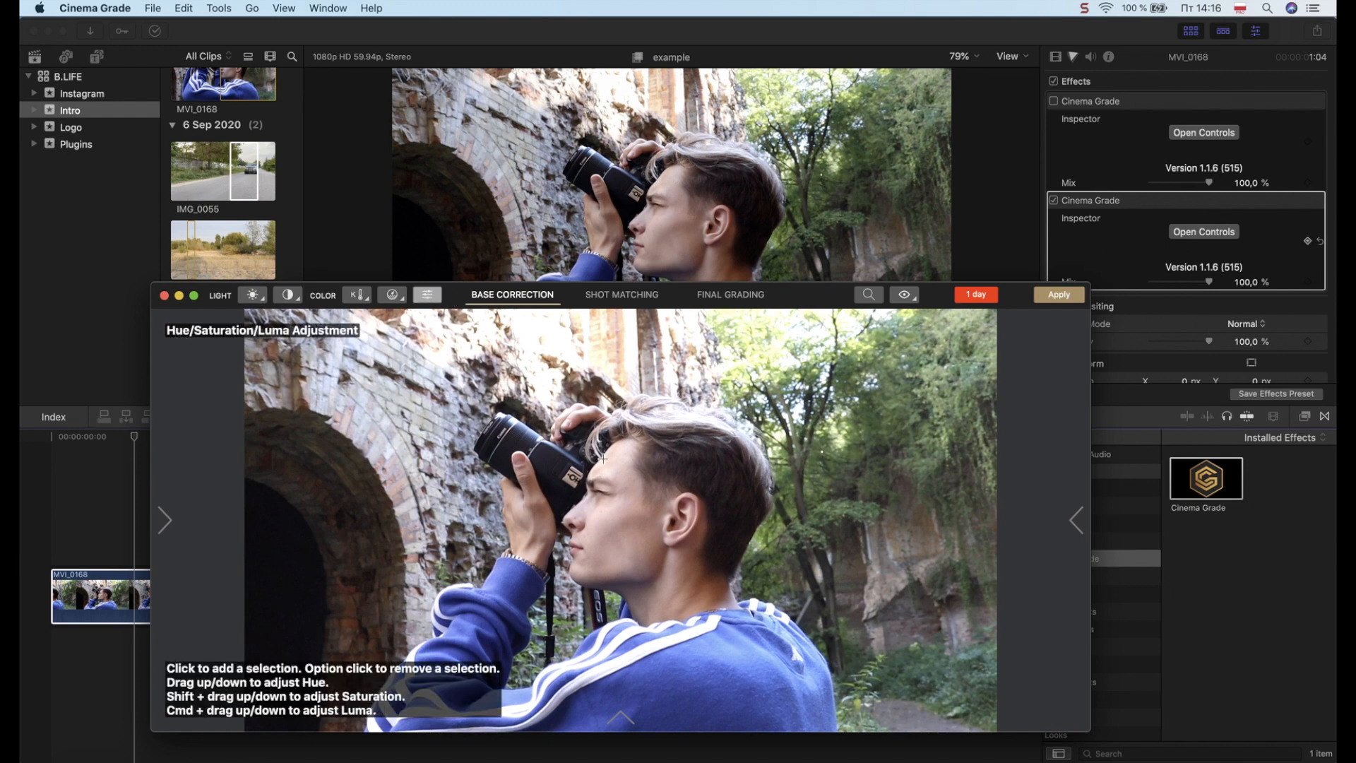
pyautogui.moveTo(807, 282); pyautogui.dragTo(751, 238)
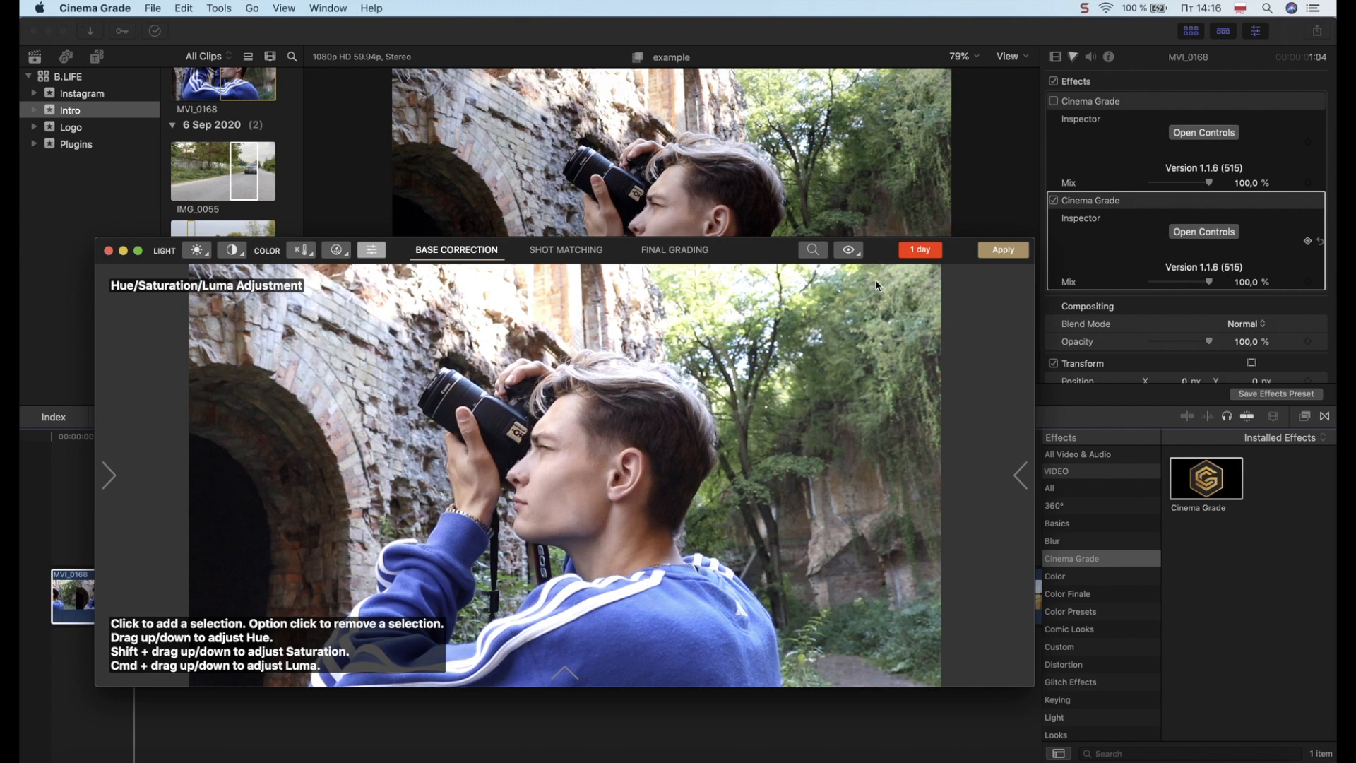
pyautogui.moveTo(839, 365); pyautogui.dragTo(839, 296)
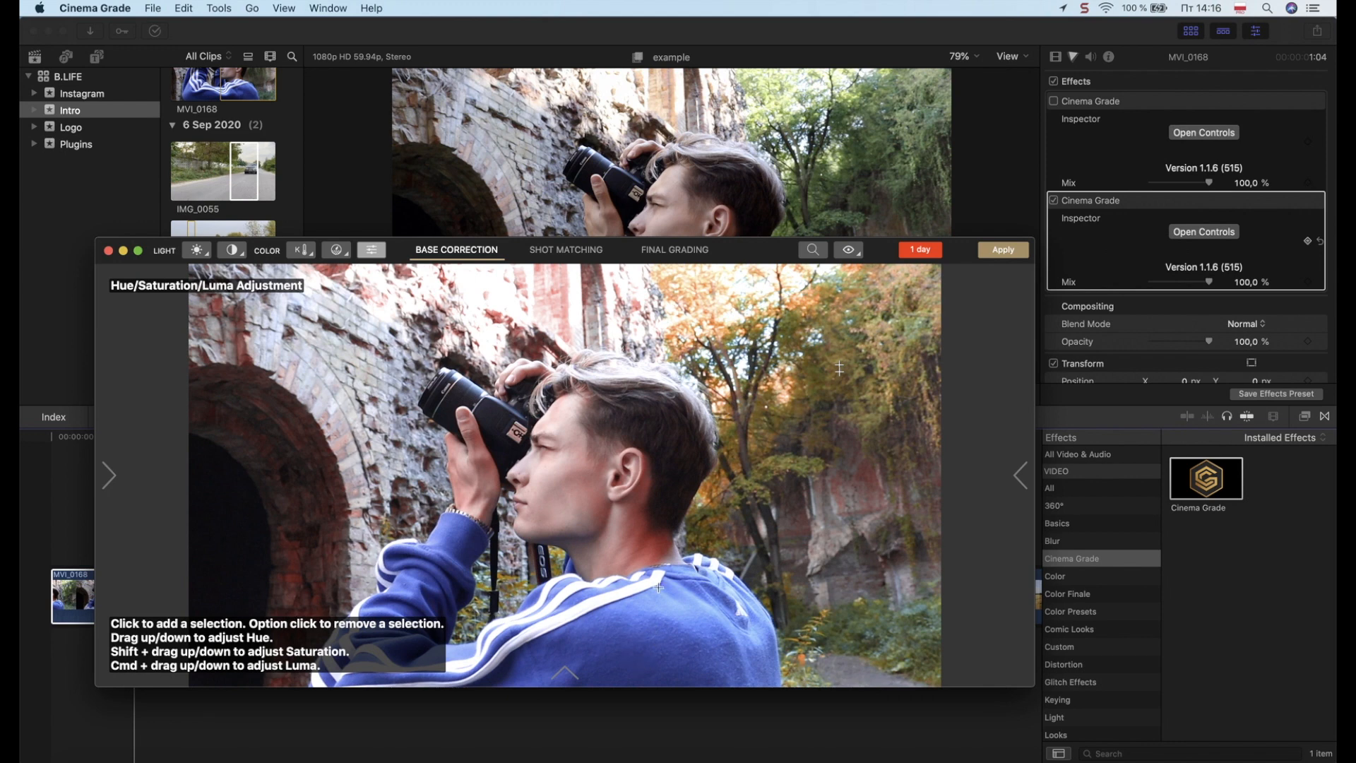
pyautogui.moveTo(644, 635); pyautogui.dragTo(643, 601)
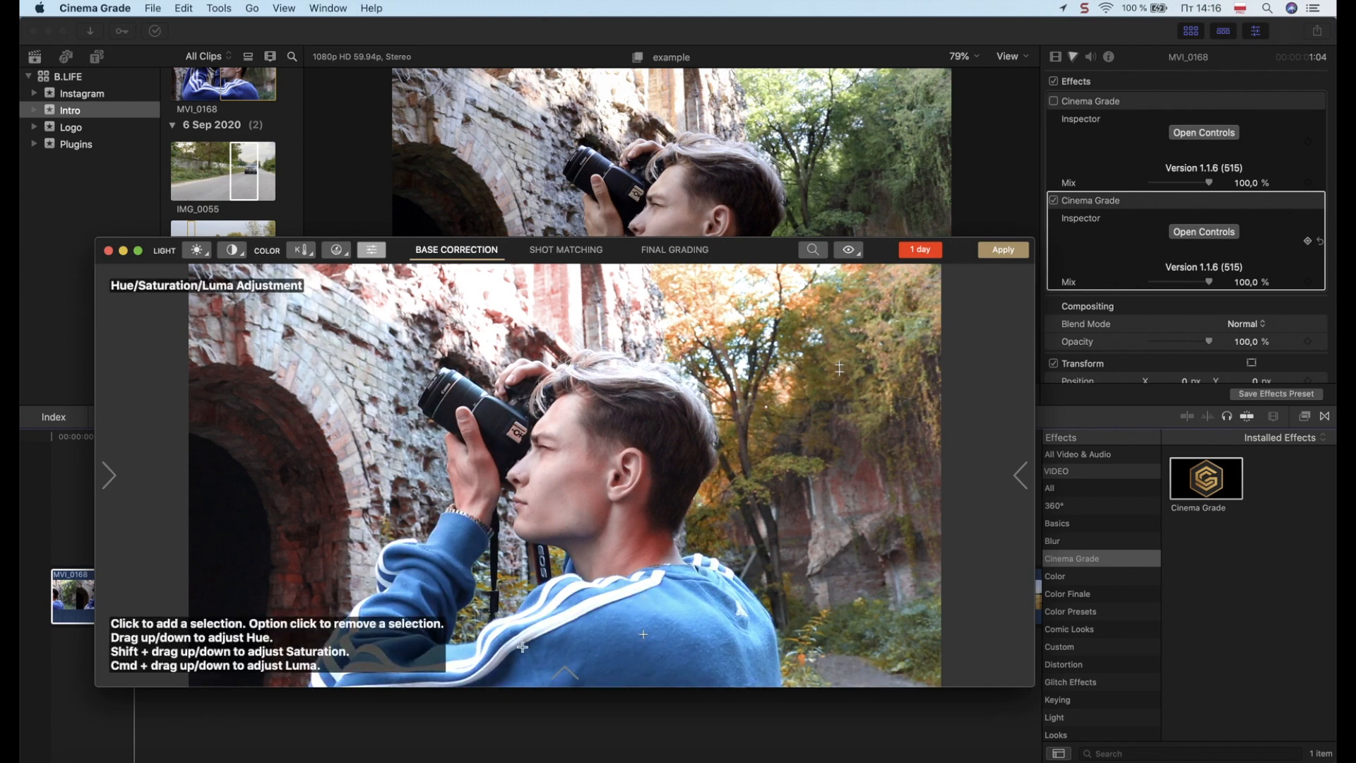
# Close the grading window with its changes applied, and toggle the second Cinema Grade effect to compare the result
pyautogui.click(108, 251)
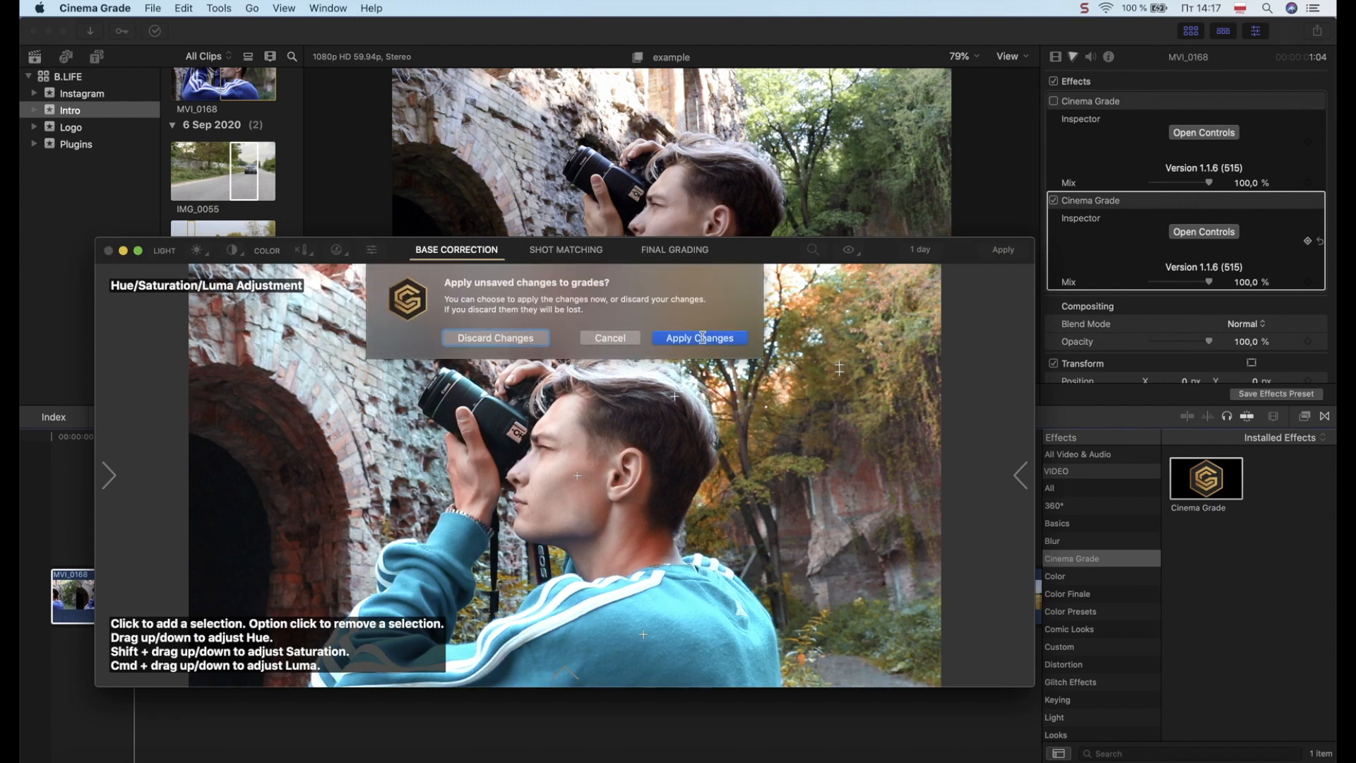
pyautogui.click(703, 338)
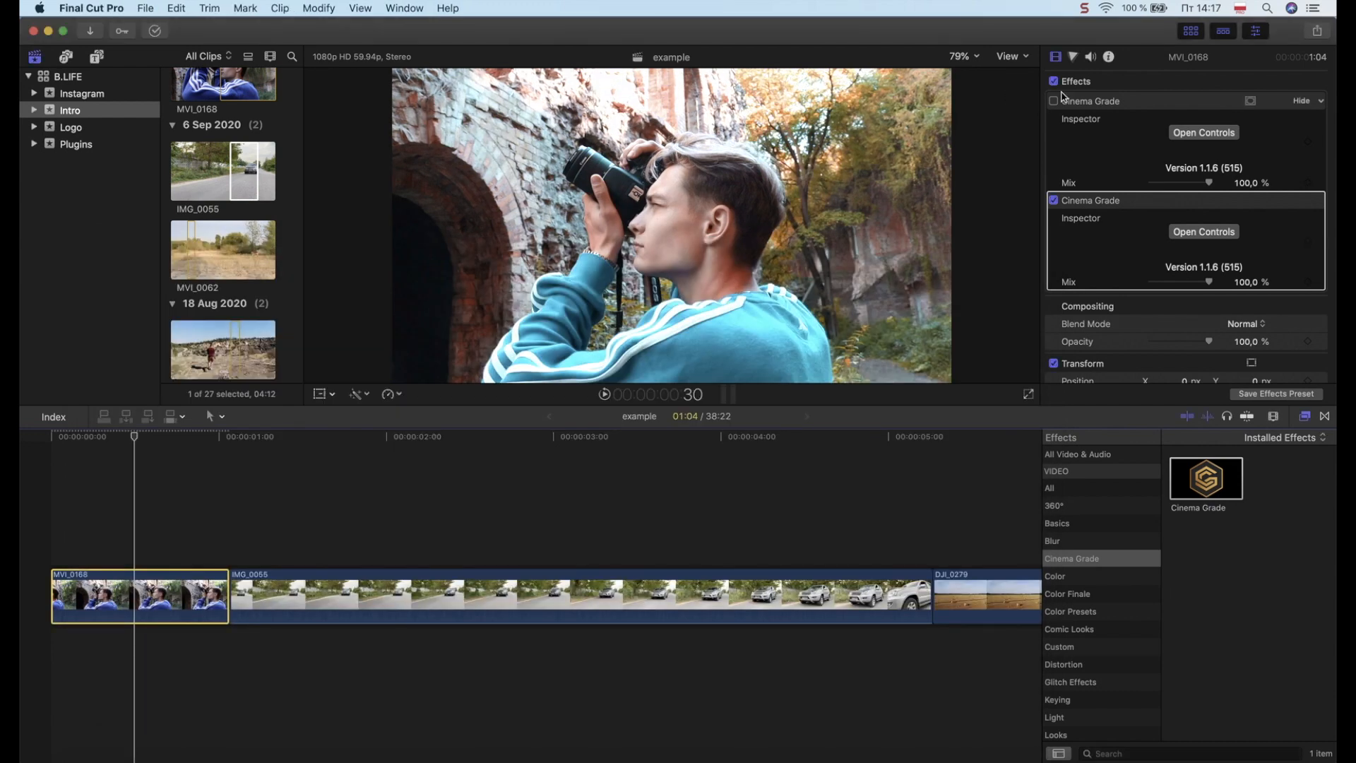
pyautogui.click(1054, 201)
pyautogui.click(1055, 201)
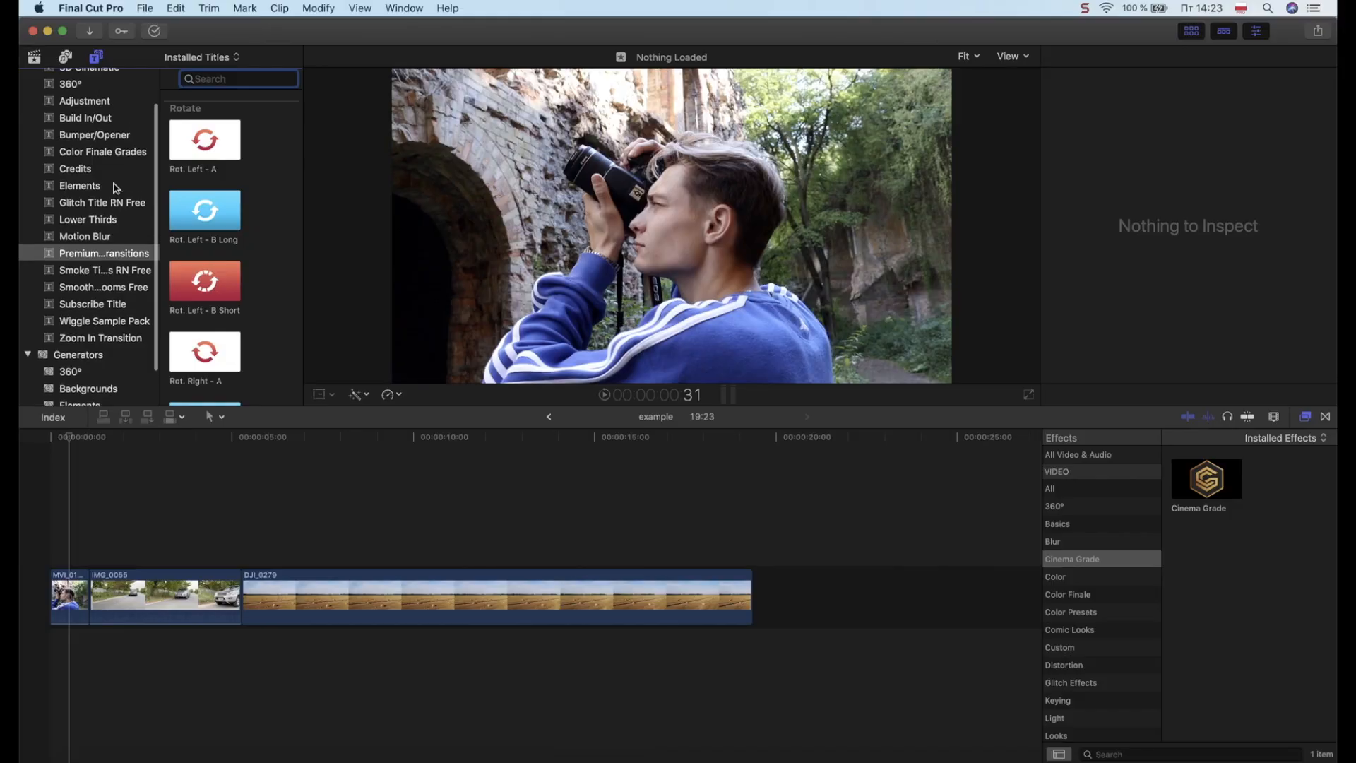
# Place an Adjustment Layer title above the clips and extend it to the end of DJI_0279
pyautogui.scroll(3, 99, 185)
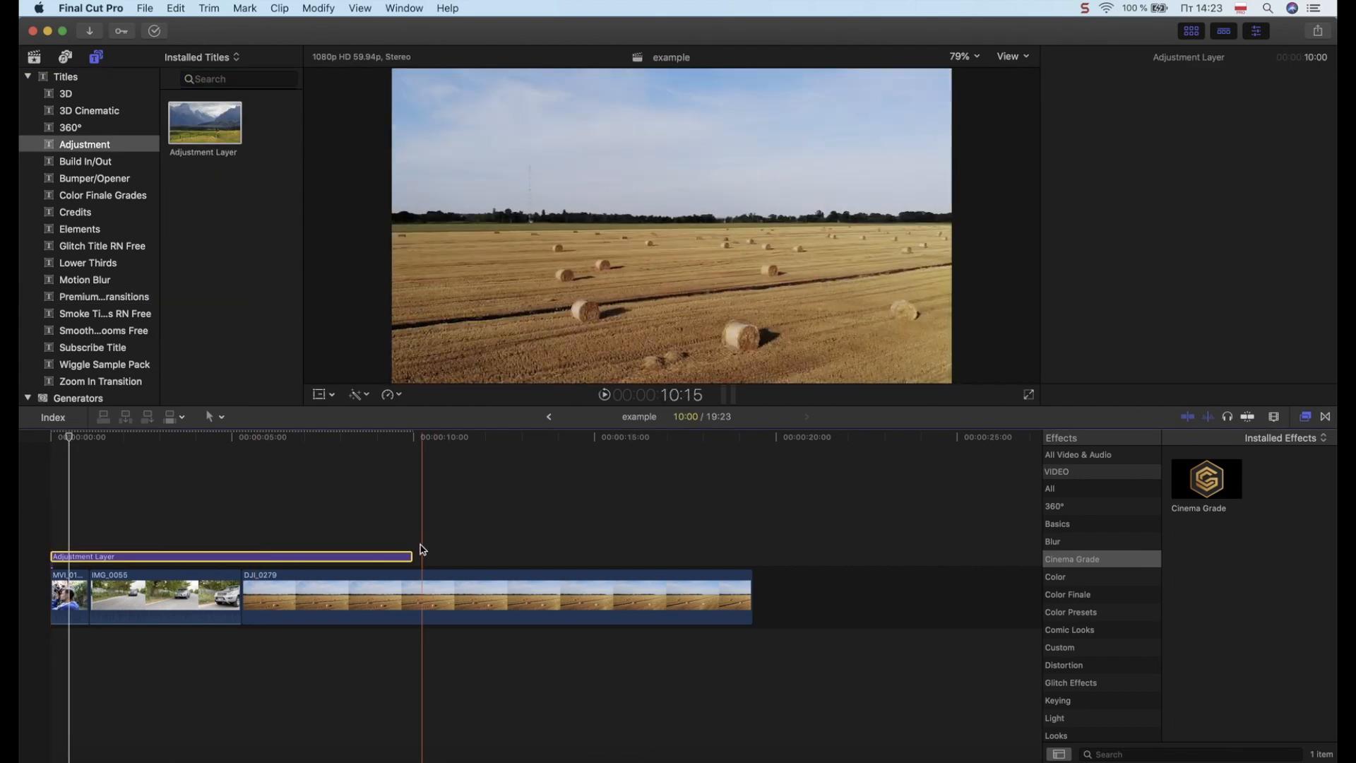
pyautogui.moveTo(421, 552); pyautogui.dragTo(749, 508)
pyautogui.click(643, 558)
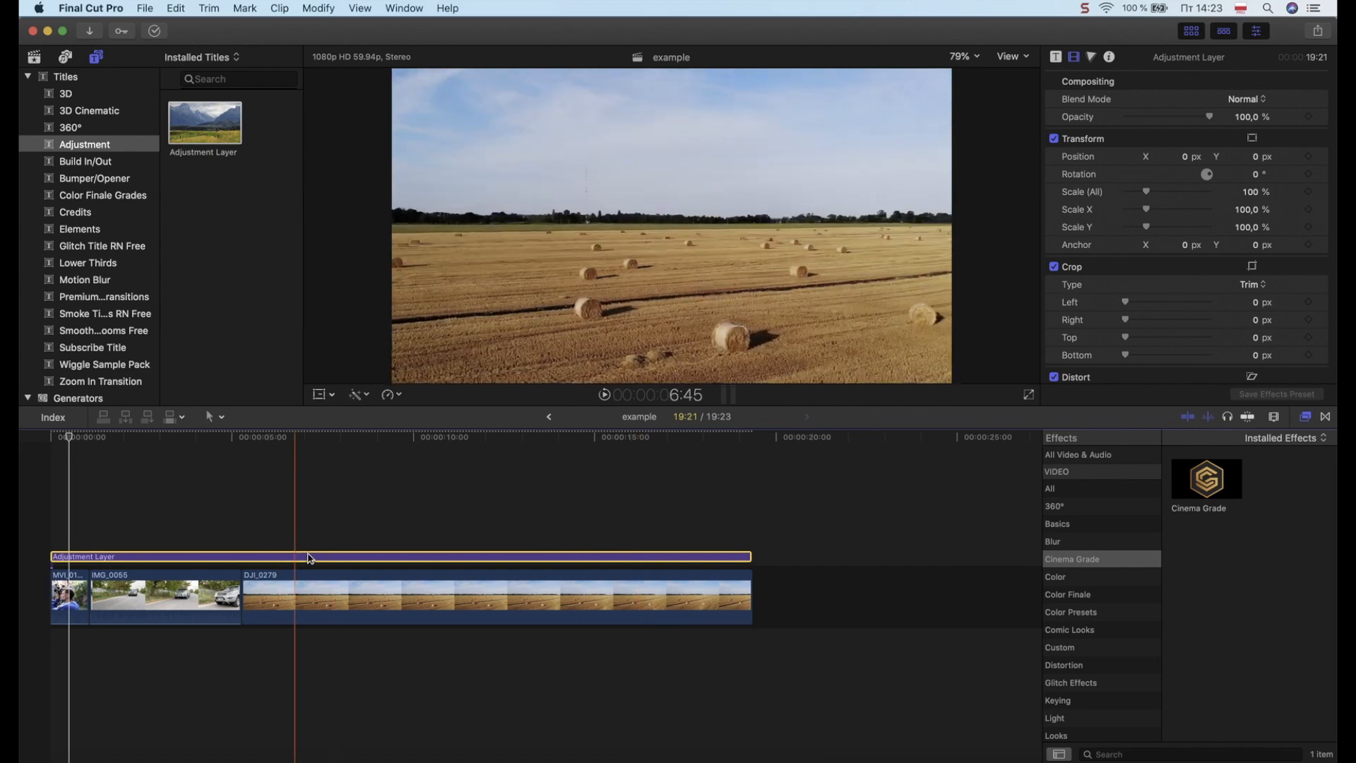
pyautogui.click(126, 594)
pyautogui.click(332, 592)
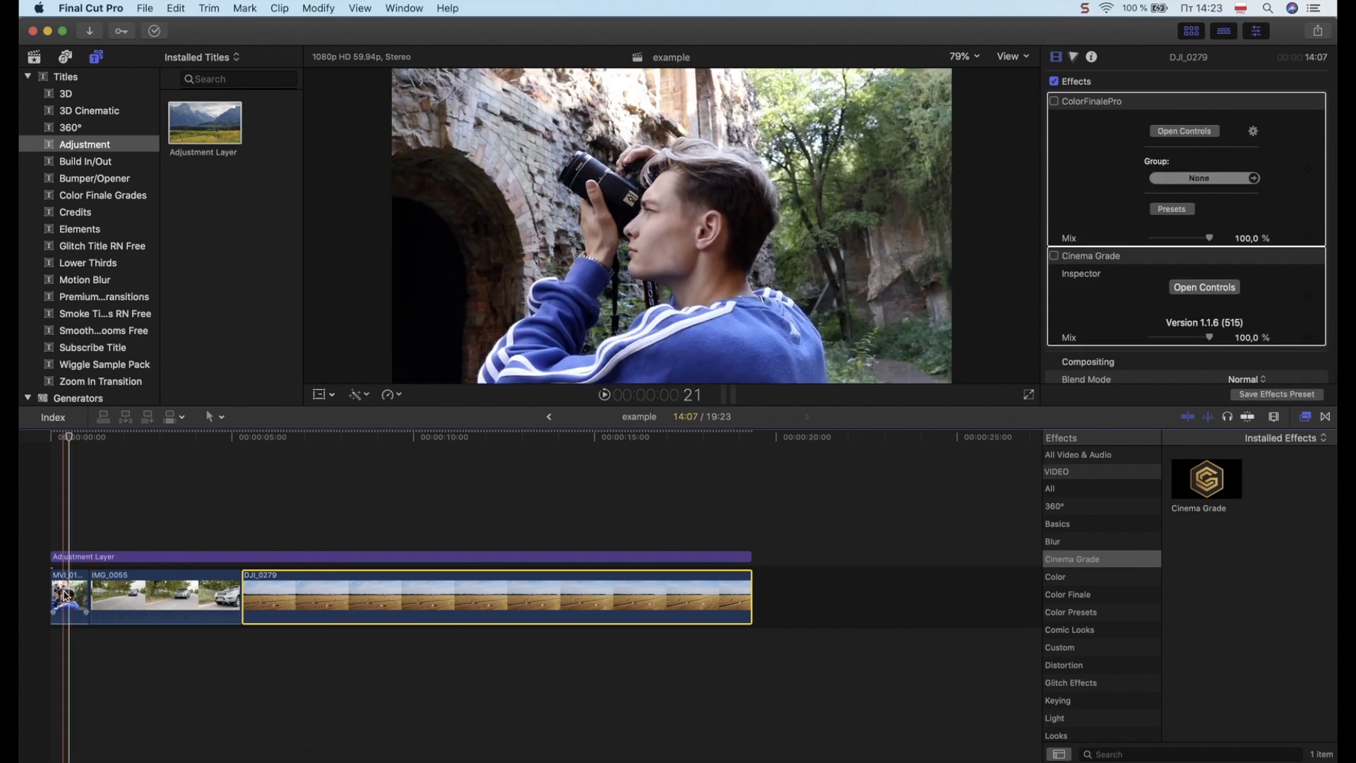
pyautogui.click(104, 557)
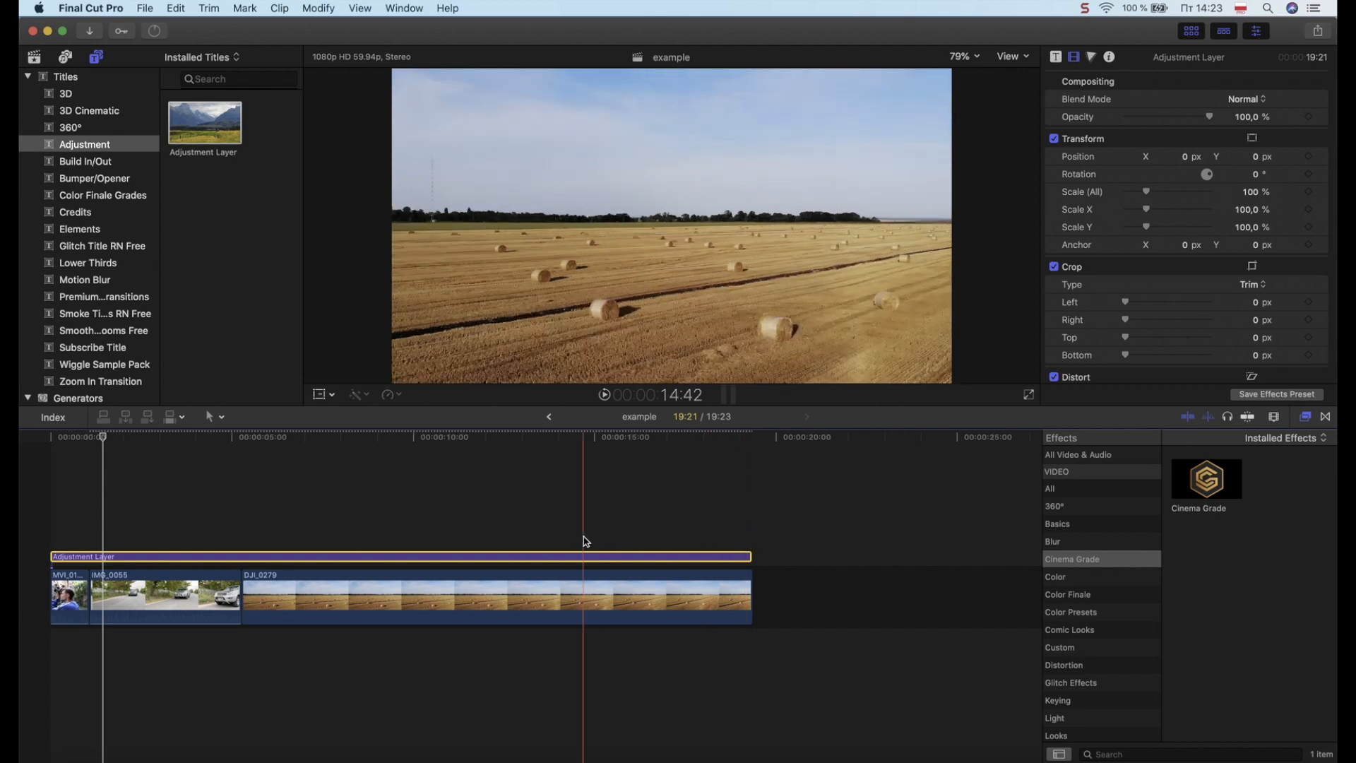
pyautogui.click(516, 597)
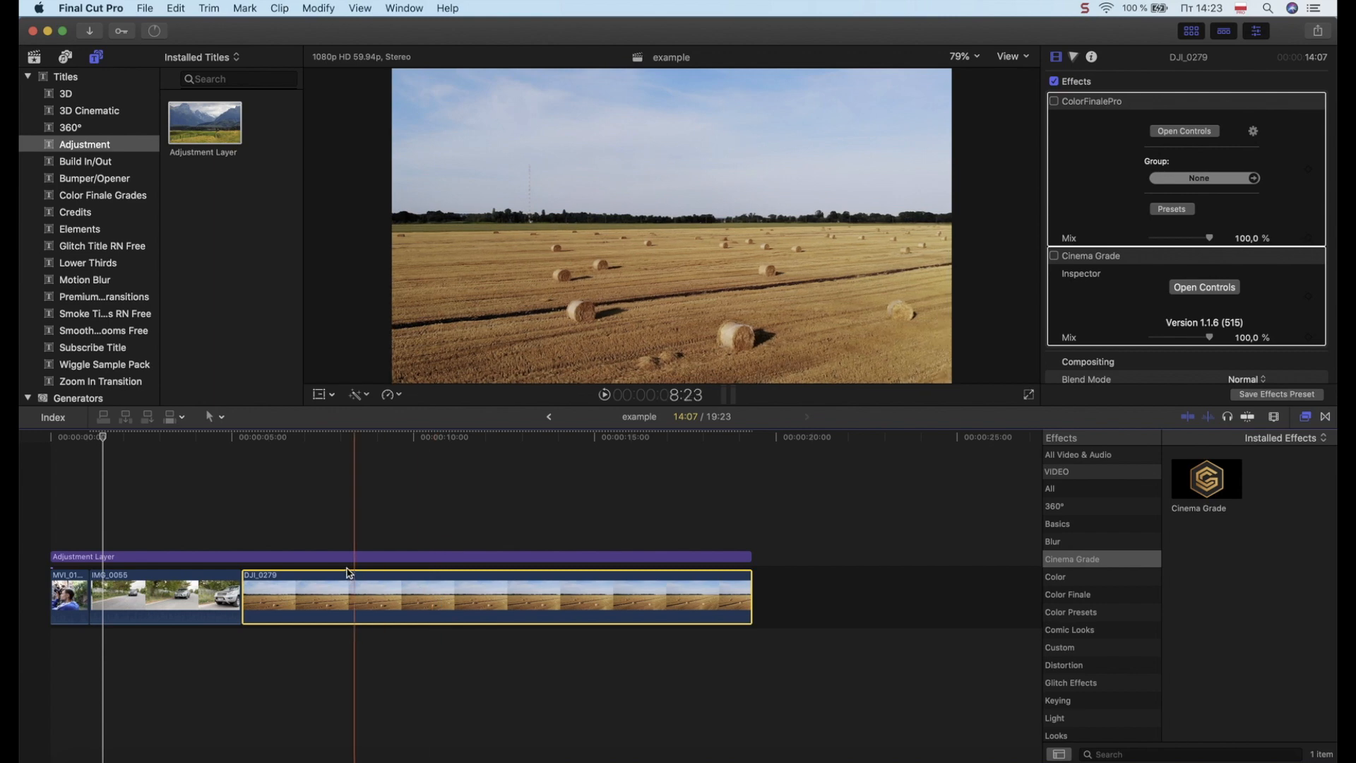
# Apply the Custom LUT color effect to the adjustment layer and choose LUT 2
pyautogui.click(346, 557)
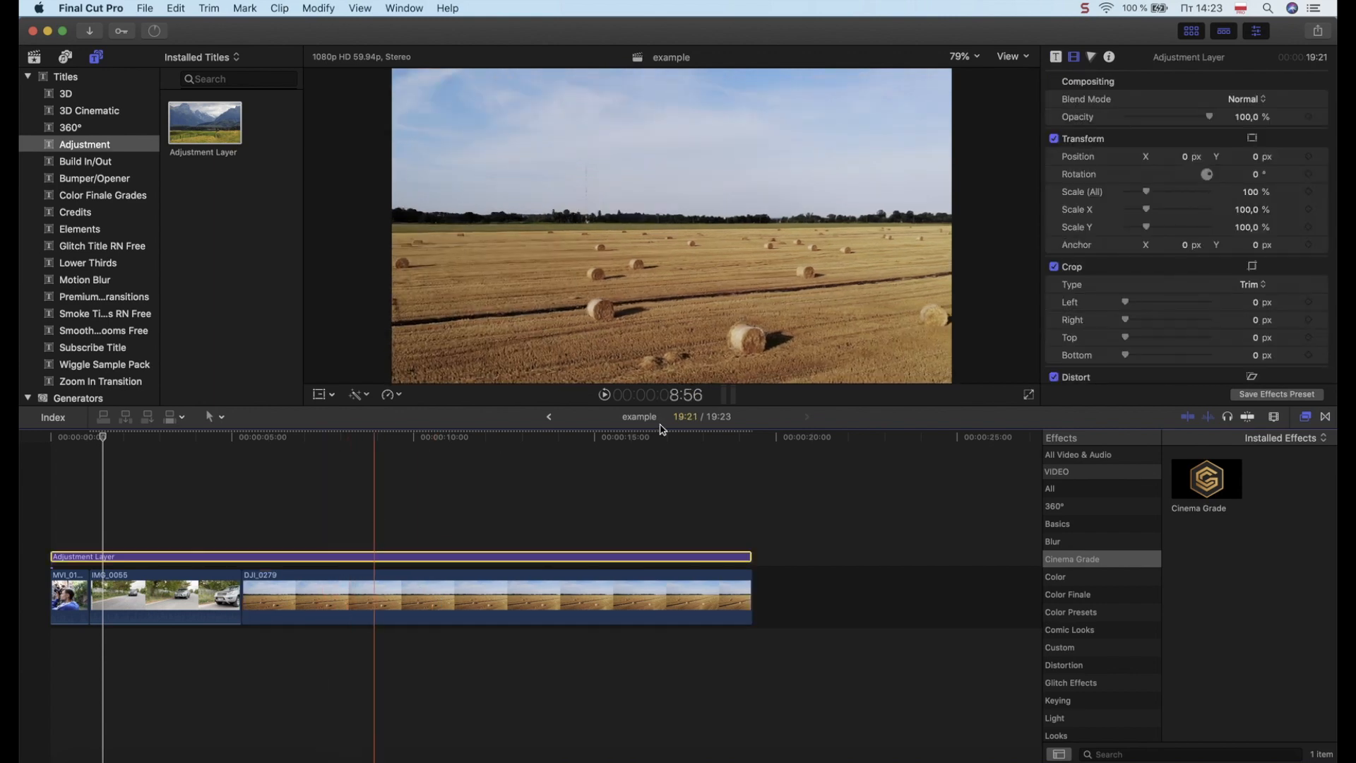
pyautogui.click(1081, 597)
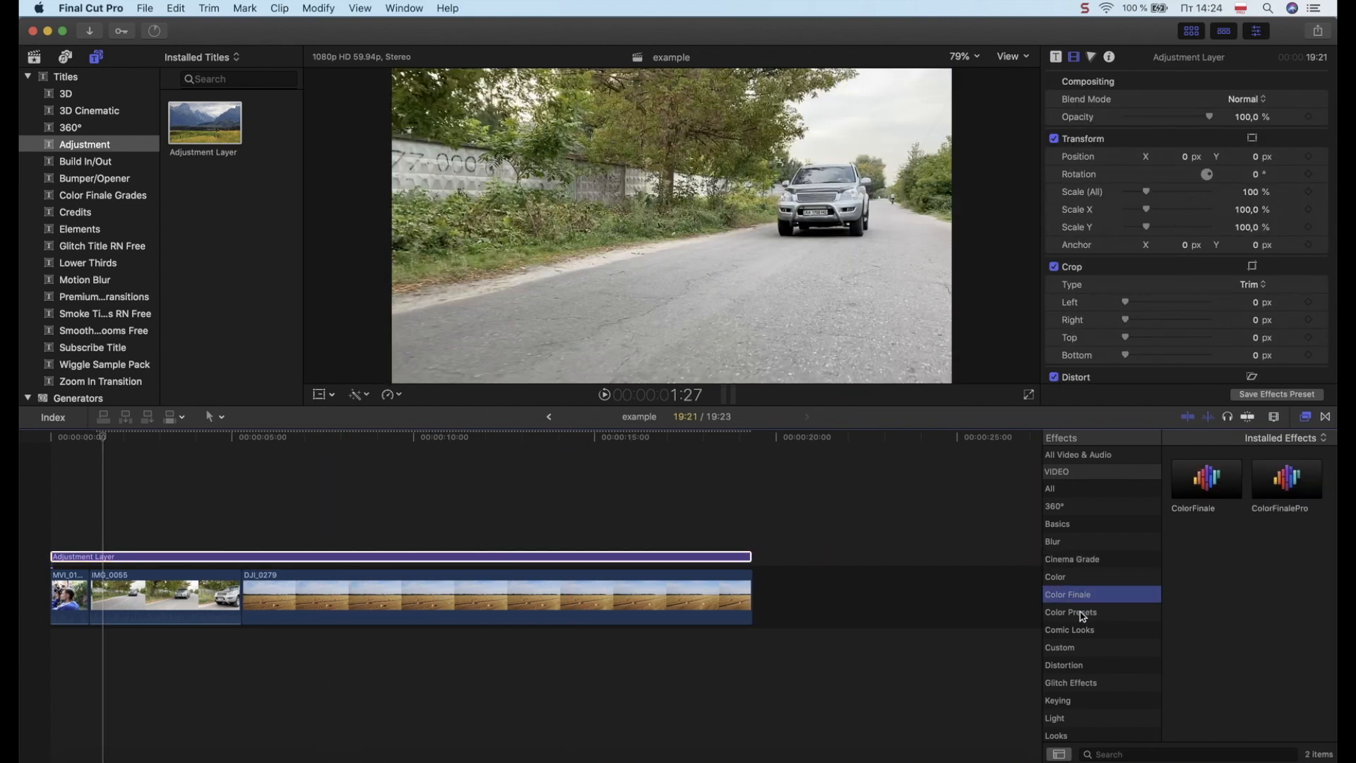
pyautogui.click(1056, 577)
pyautogui.moveTo(1207, 691); pyautogui.dragTo(556, 558)
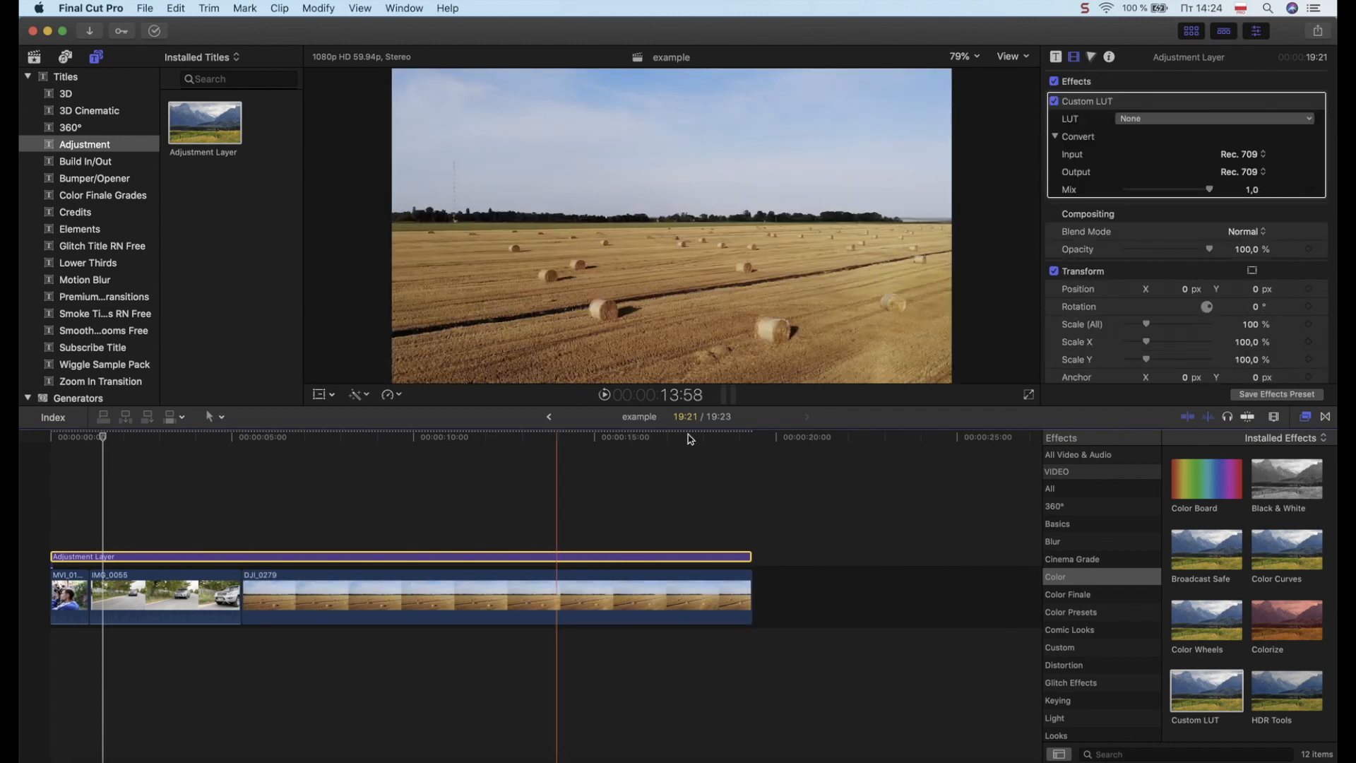
pyautogui.click(1158, 118)
pyautogui.click(1162, 188)
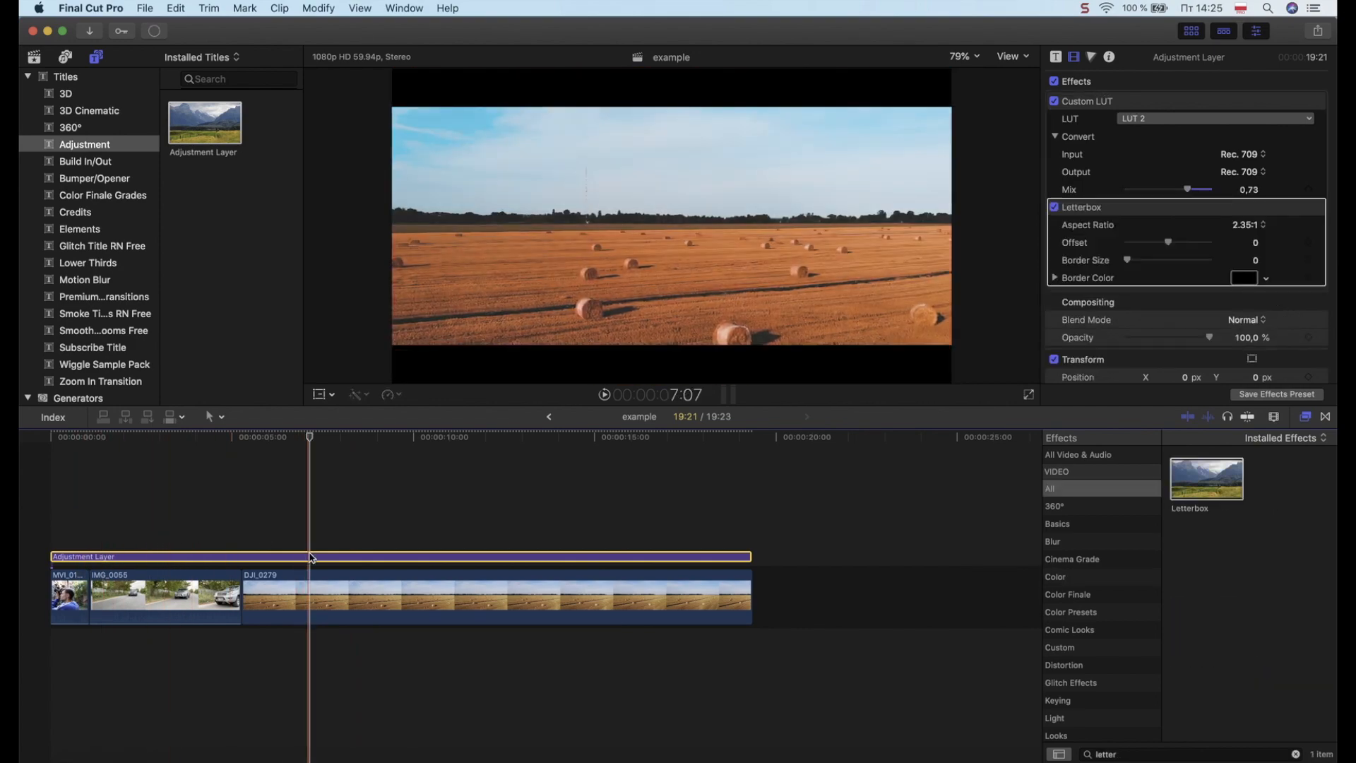
# Extend the adjustment layer on the timeline beyond the end of the last clip
pyautogui.click(335, 595)
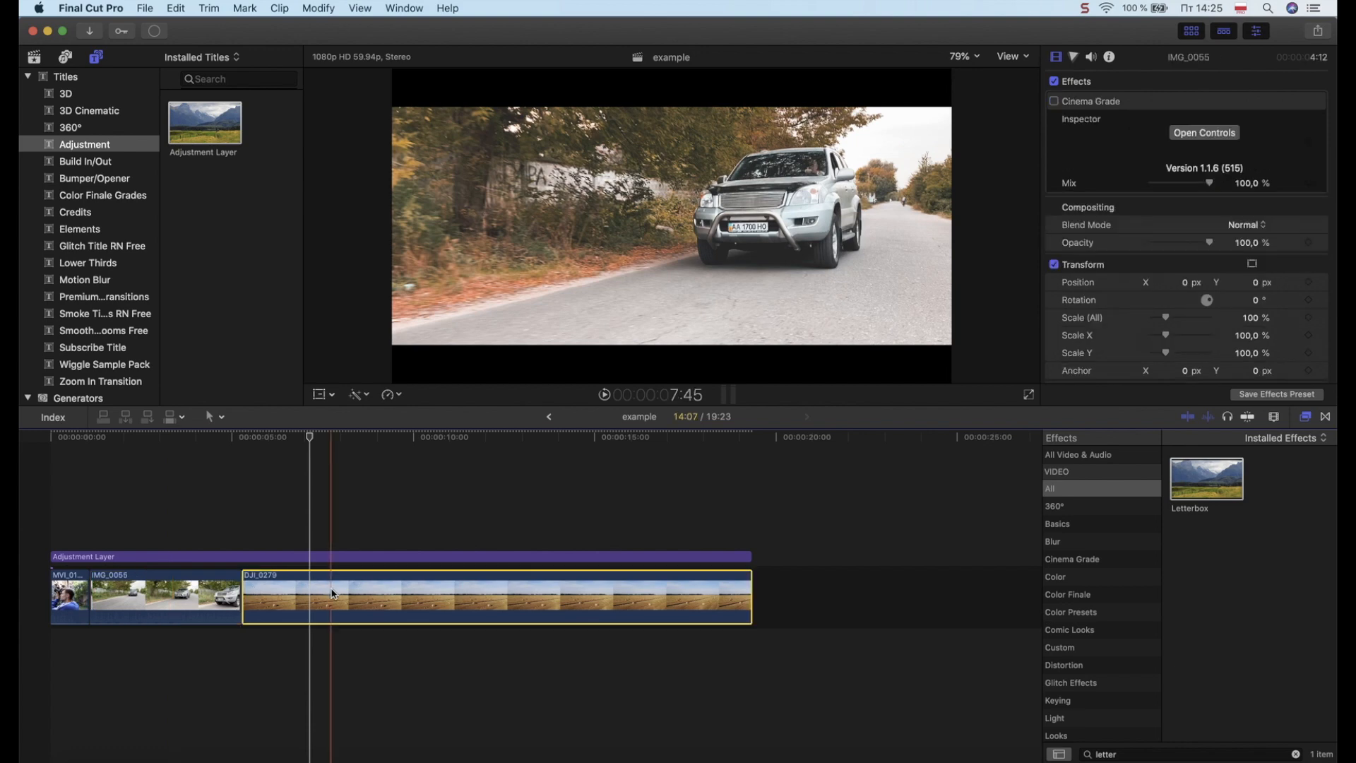
pyautogui.click(376, 558)
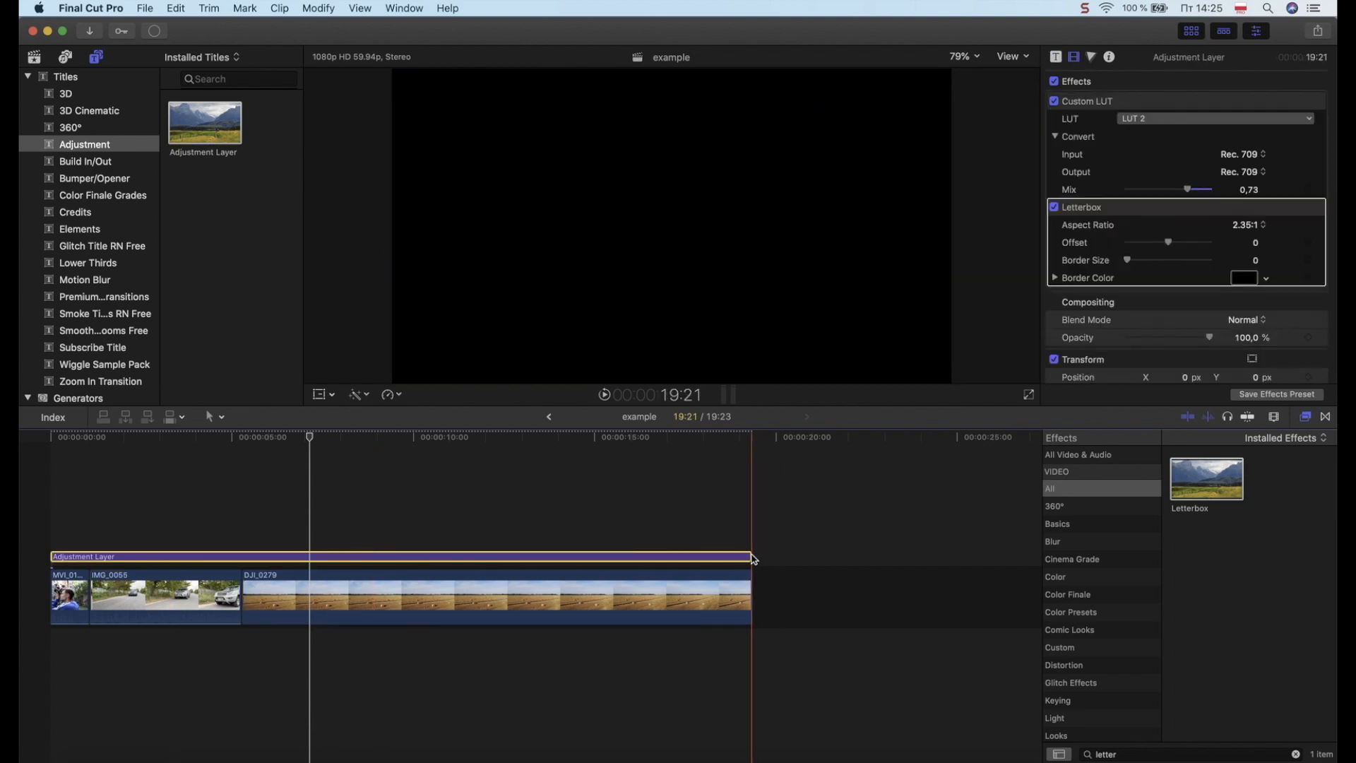
pyautogui.moveTo(751, 557); pyautogui.dragTo(945, 556)
pyautogui.click(606, 557)
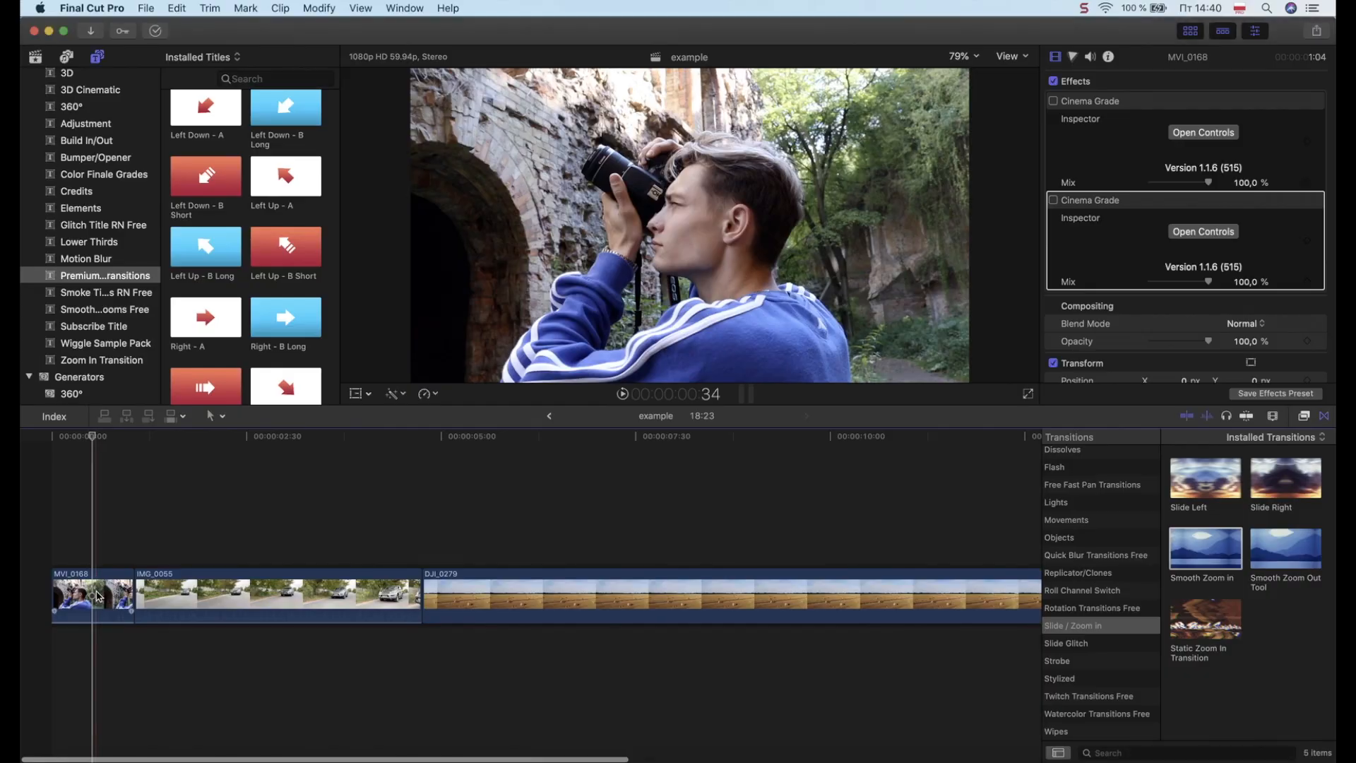
# Place the Zoom titles In - A and In - B Long around the cut between MVI_0168 and IMG_0055, and play the transition
pyautogui.click(131, 593)
pyautogui.scroll(-5, 283, 304)
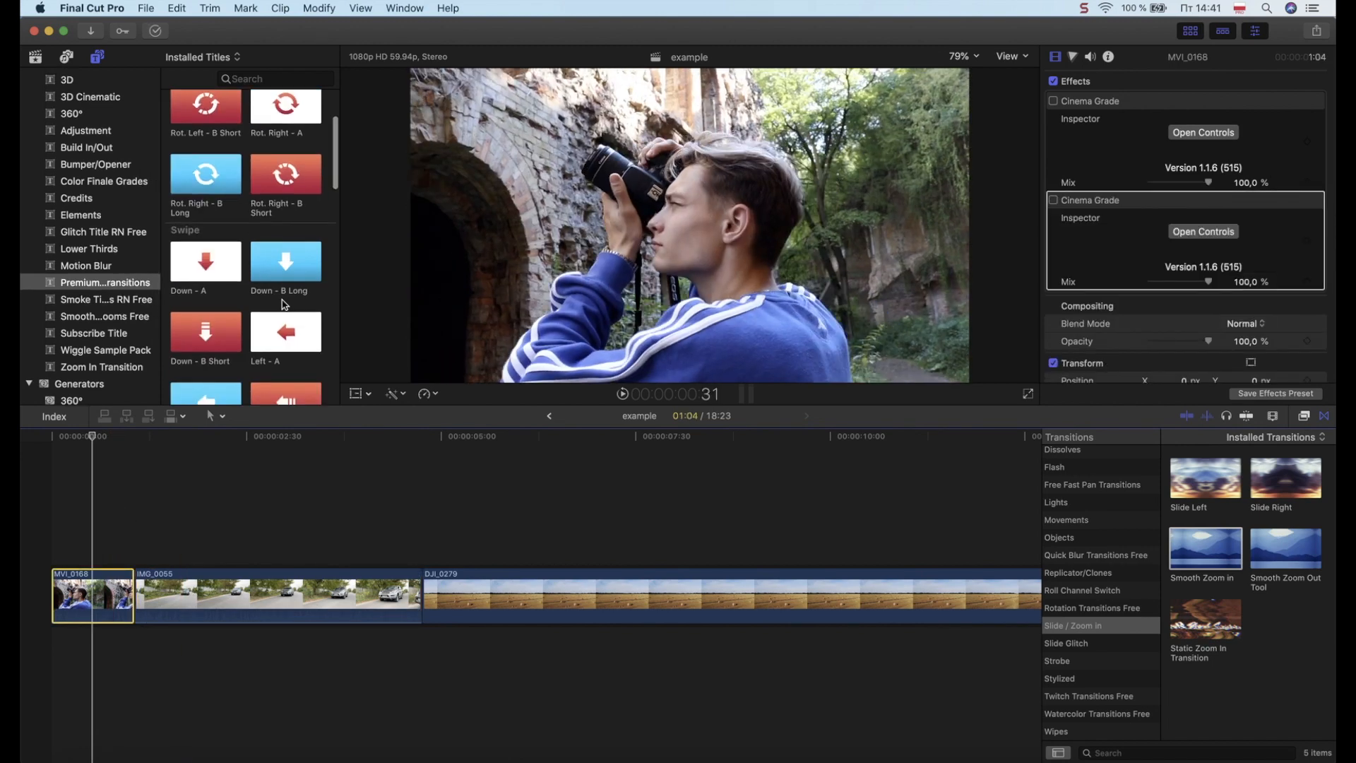
pyautogui.scroll(-10, 215, 299)
pyautogui.scroll(-5, 216, 315)
pyautogui.moveTo(206, 219); pyautogui.dragTo(108, 561)
pyautogui.moveTo(286, 219); pyautogui.dragTo(149, 554)
pyautogui.click(88, 508)
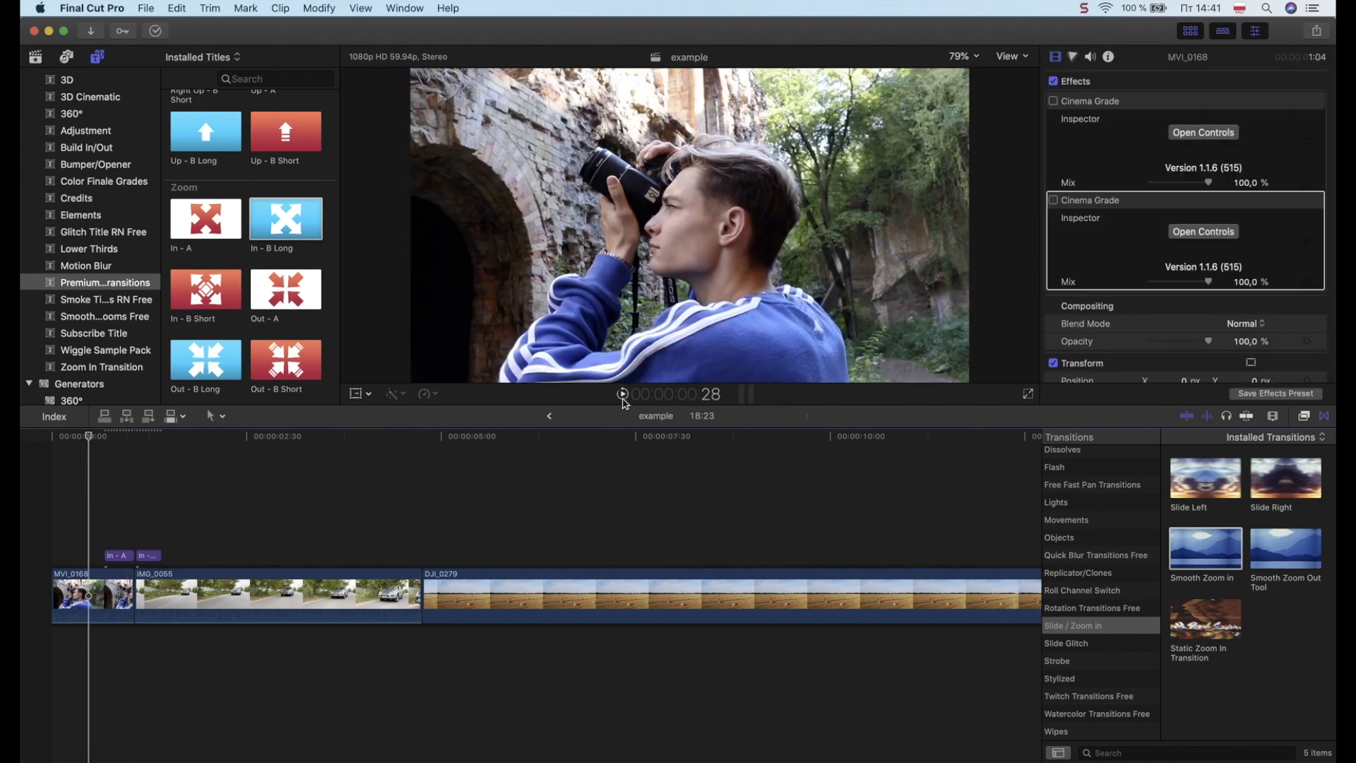
pyautogui.click(623, 394)
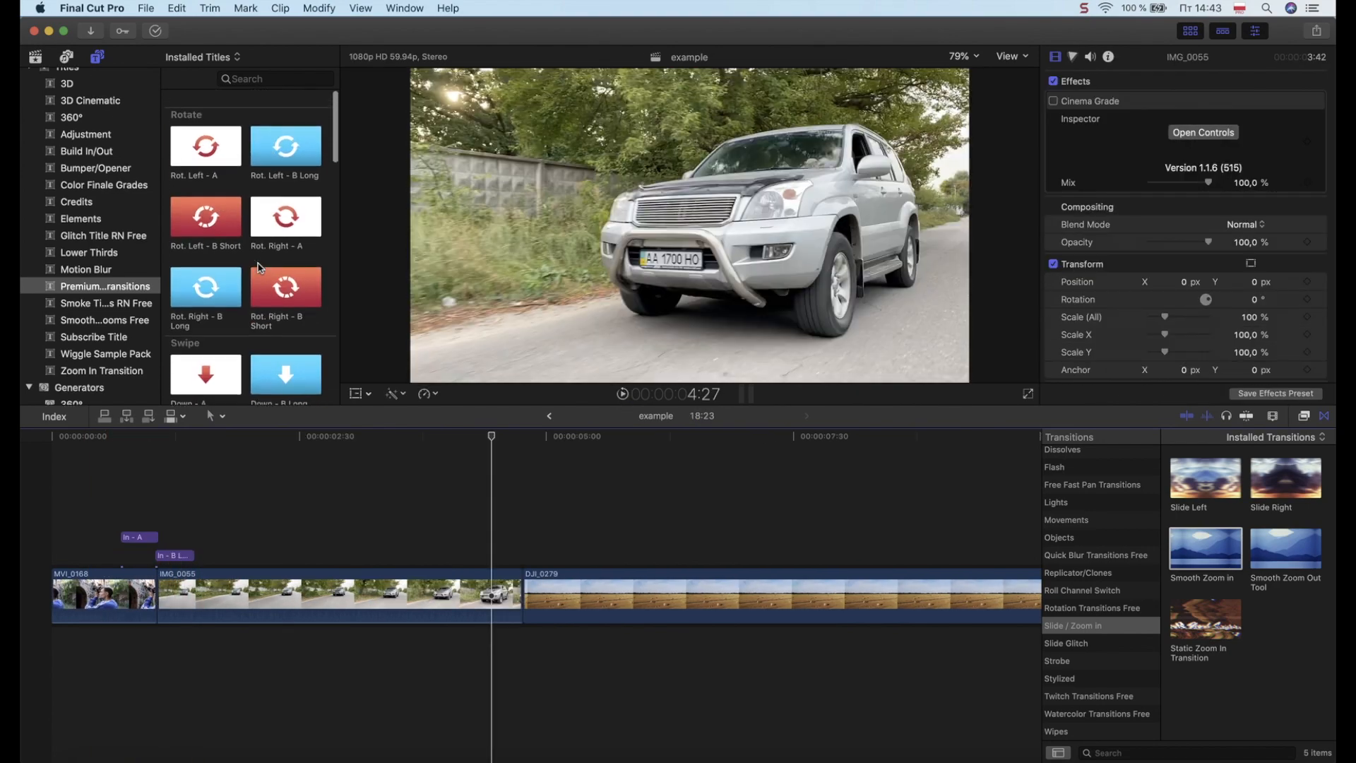
# Place Rot. Left - A and Rot. Left - B Long around the cut between IMG_0055 and DJI_0279, and play the transition
pyautogui.scroll(-1, 212, 212)
pyautogui.moveTo(192, 147); pyautogui.dragTo(486, 478)
pyautogui.moveTo(276, 141); pyautogui.dragTo(525, 561)
pyautogui.click(497, 583)
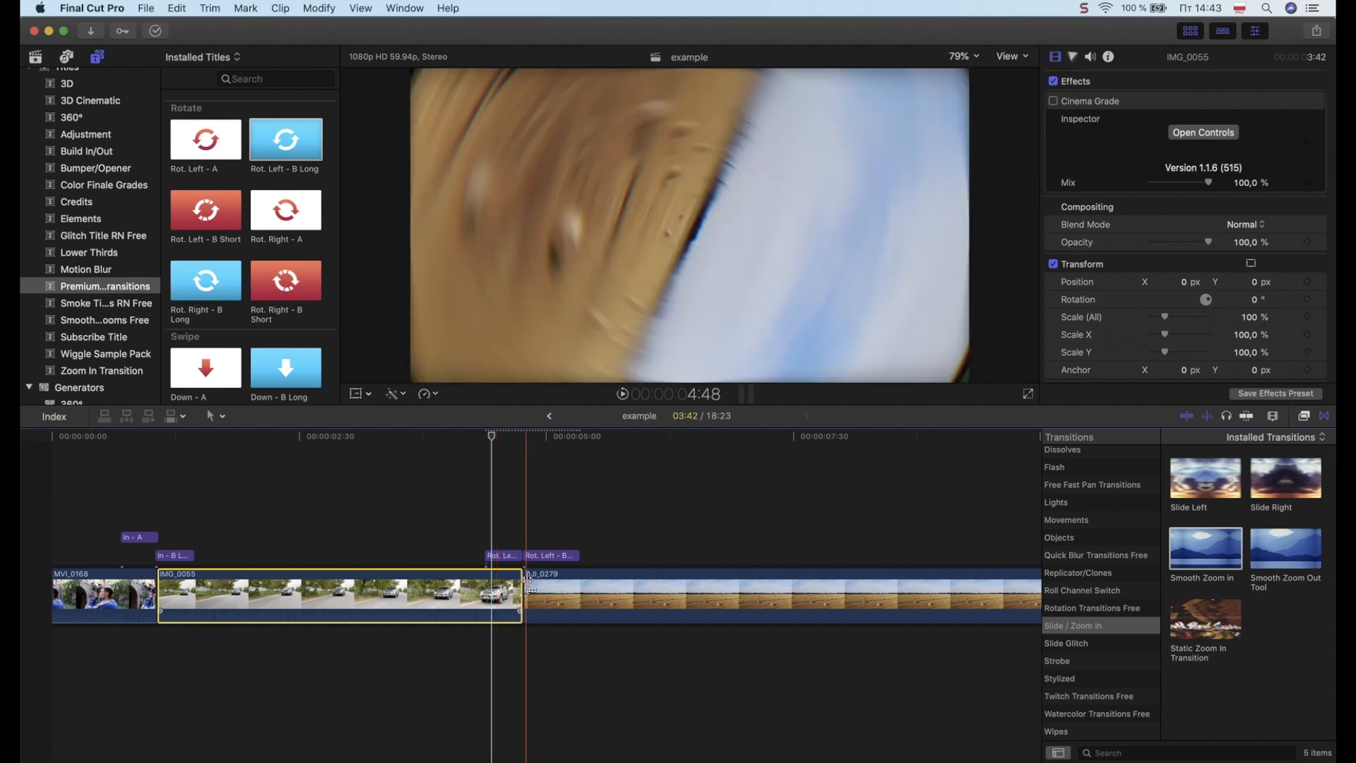
pyautogui.click(545, 586)
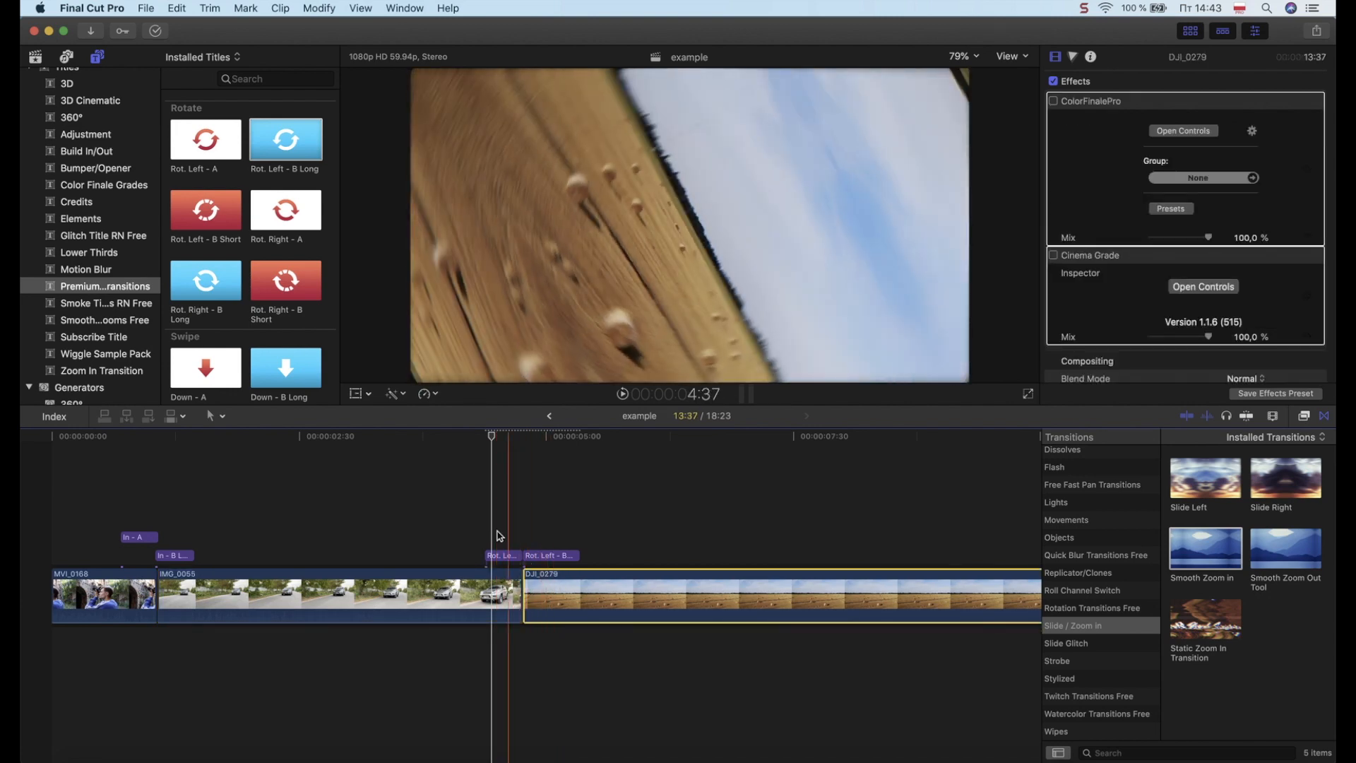
pyautogui.click(477, 514)
pyautogui.click(622, 394)
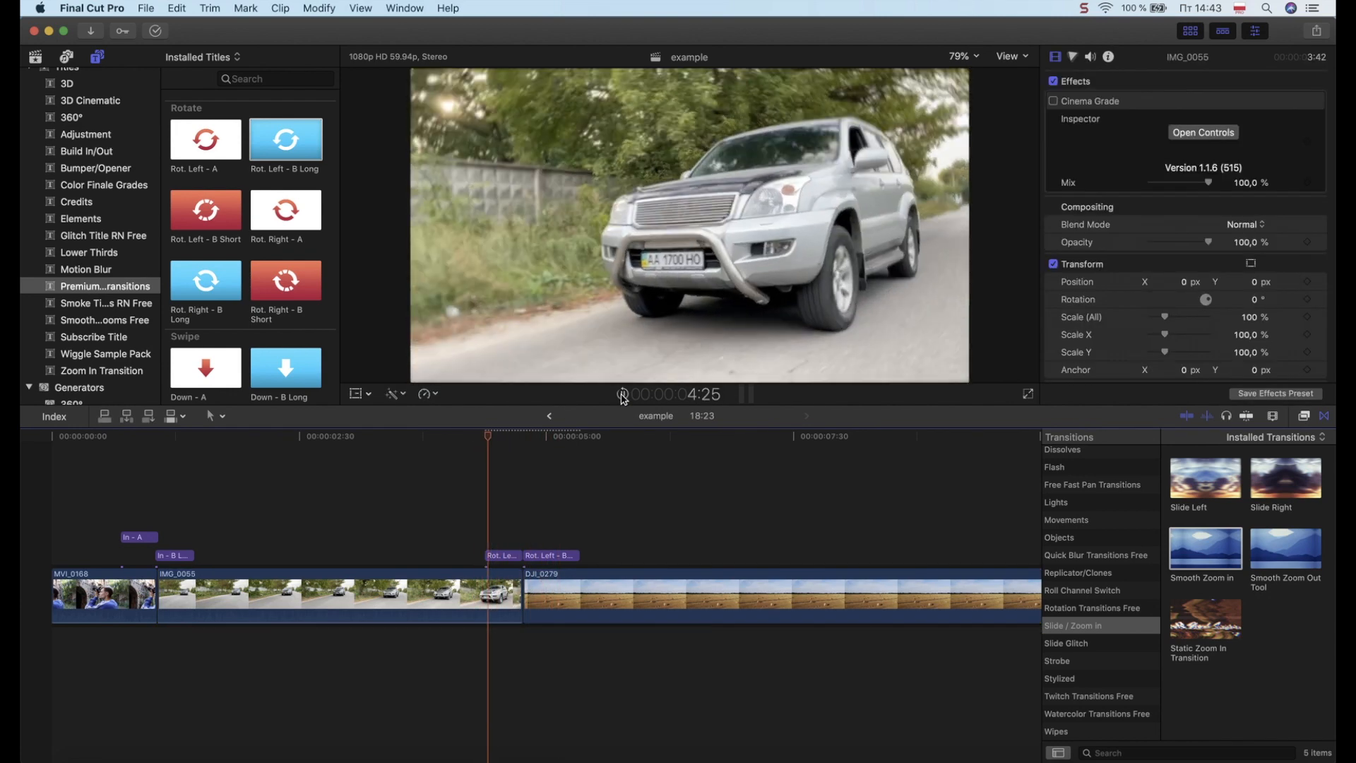